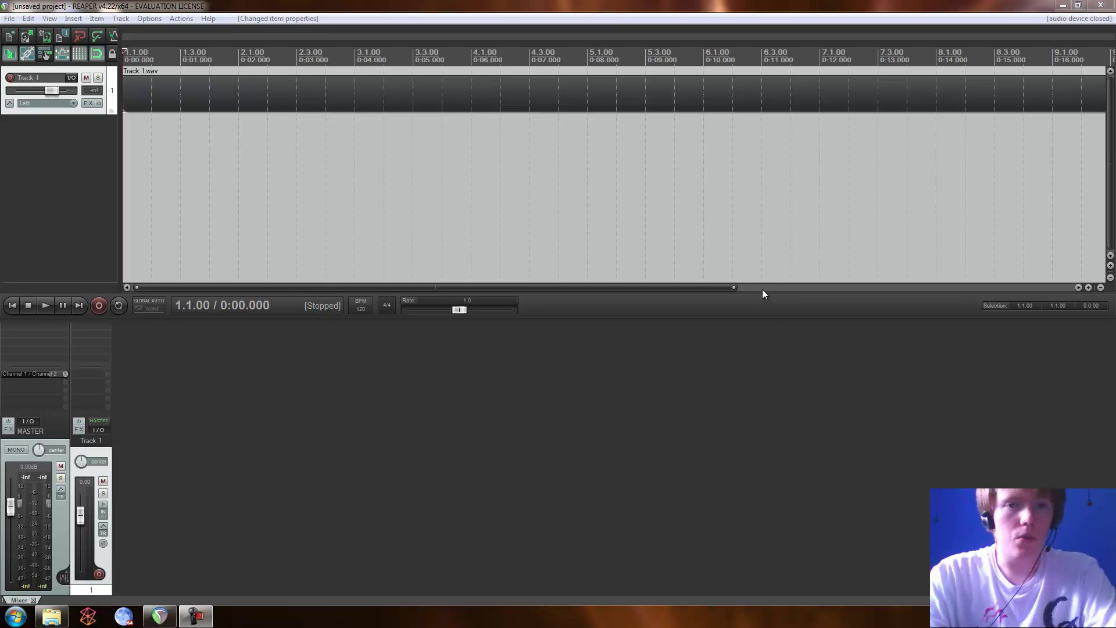
Activate the REAPER window so the audio device starts and Track 1.wav draws its waveform
{"action": "left_click", "coordinate": [538, 6]}
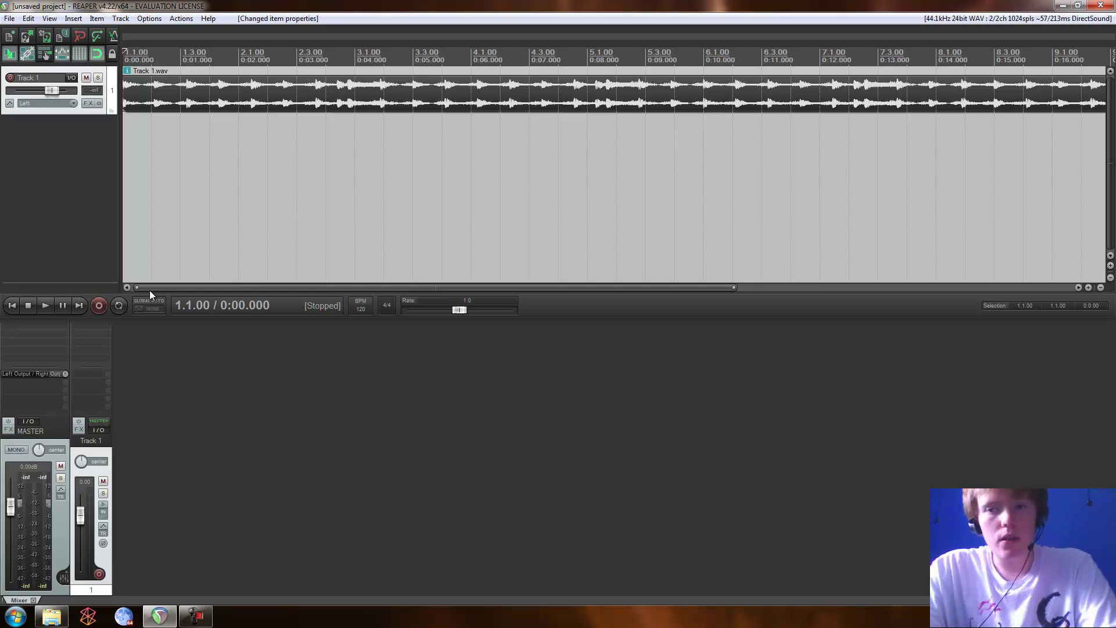
Zoom the timeline out twice to show all of Track 1.wav, then play it once and stop
{"action": "left_click", "coordinate": [1101, 289]}
{"action": "left_click", "coordinate": [1102, 288]}
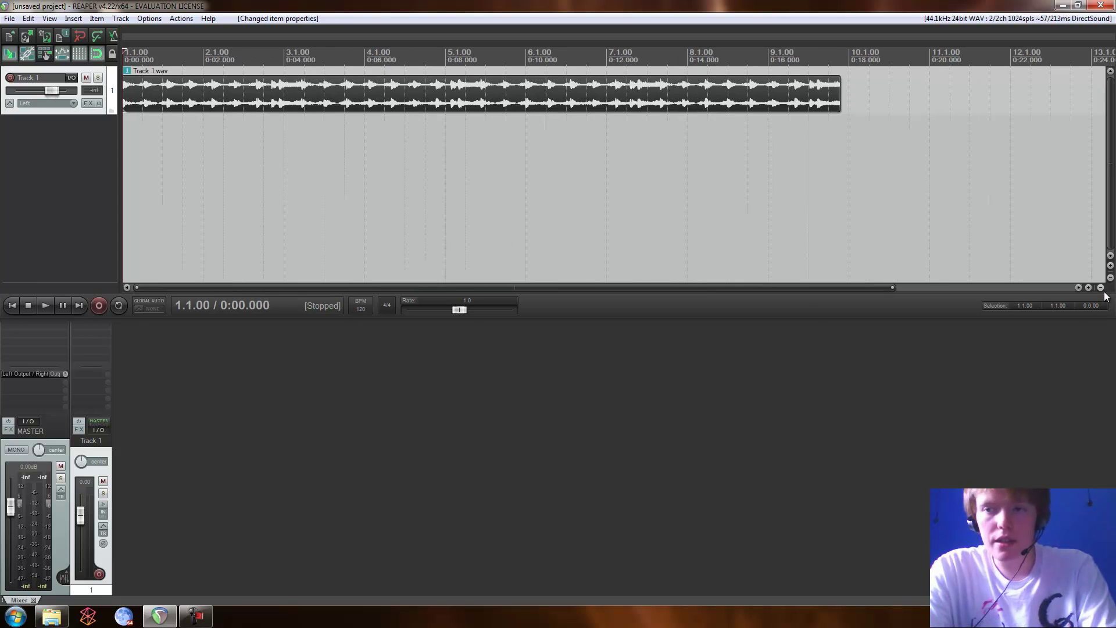
{"action": "left_click", "coordinate": [46, 305]}
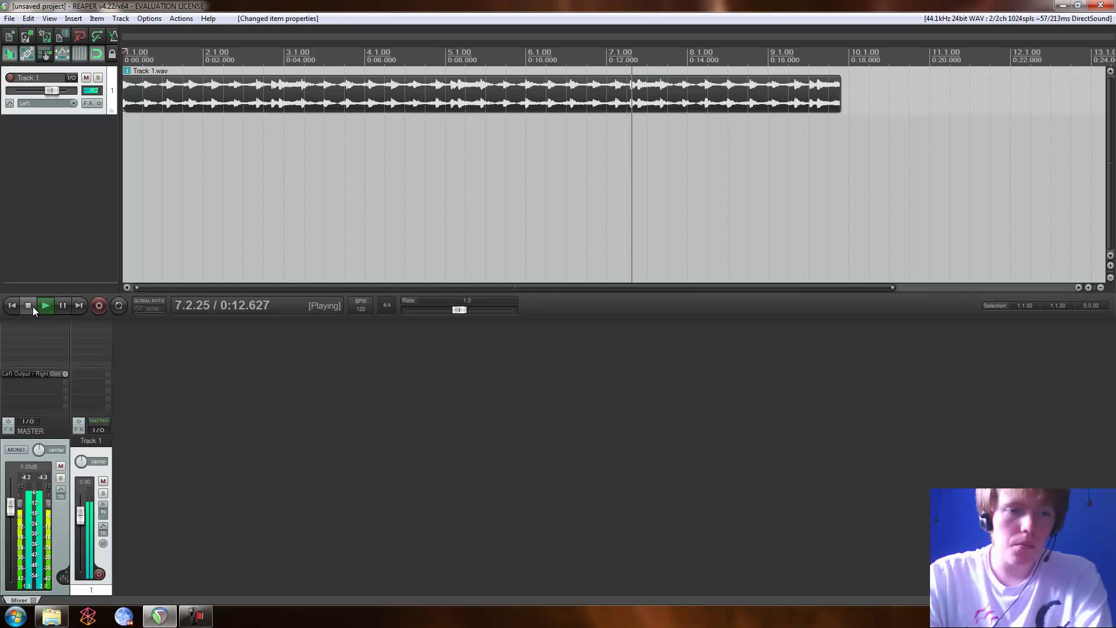
{"action": "left_click", "coordinate": [32, 306]}
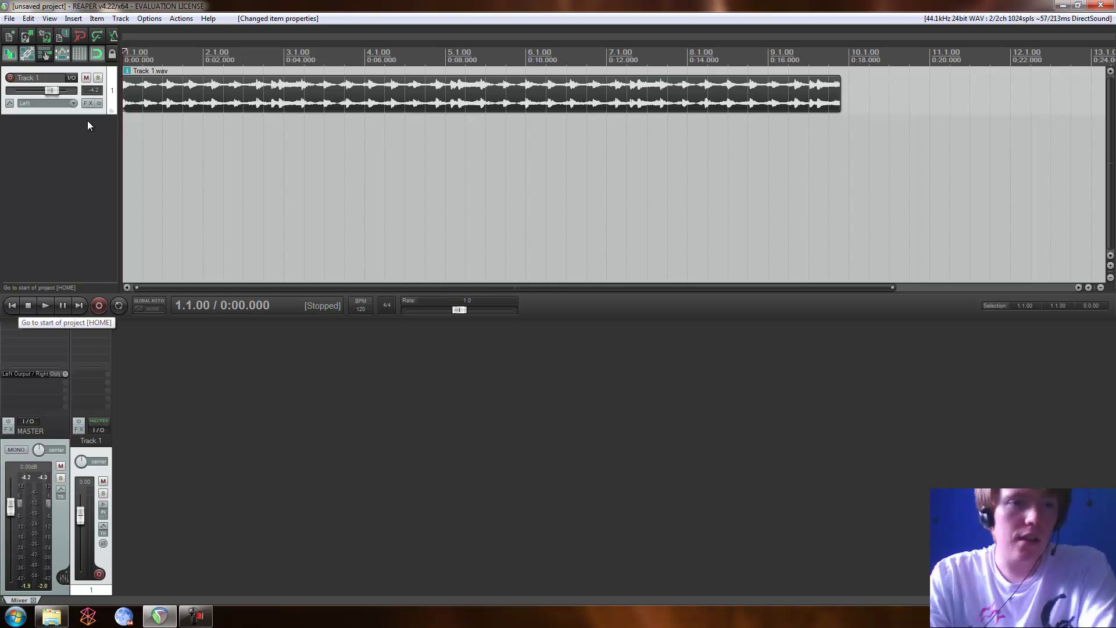
Turn on Track 1's volume envelope from the track context menu's Envelopes submenu
{"action": "right_click", "coordinate": [149, 93]}
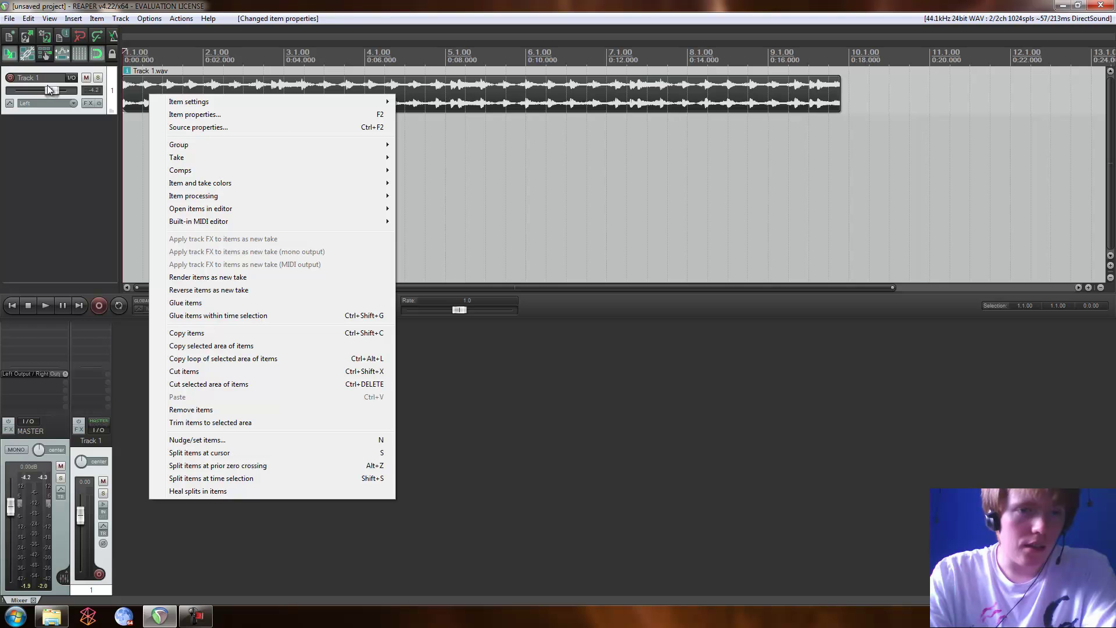
{"action": "right_click", "coordinate": [3, 90]}
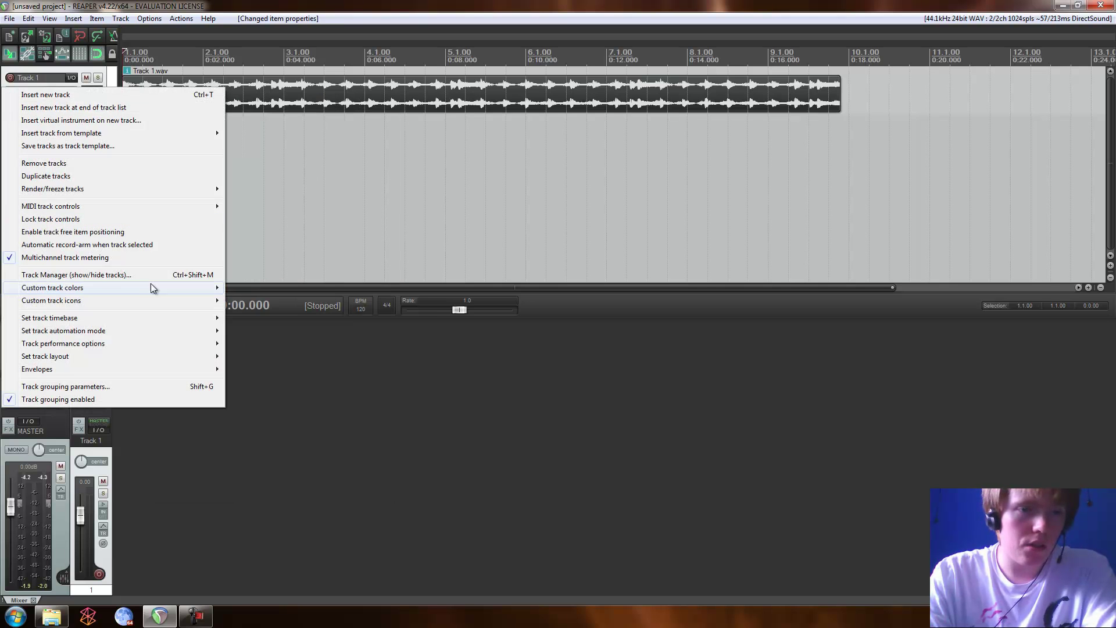
{"action": "mouse_move", "coordinate": [146, 370]}
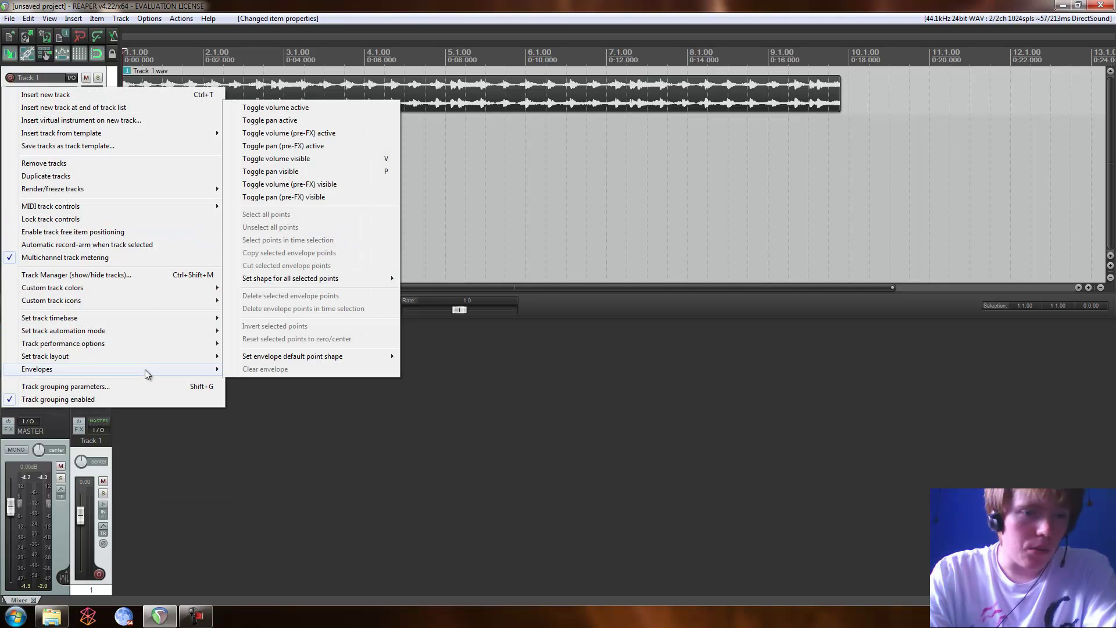
{"action": "left_click", "coordinate": [317, 108]}
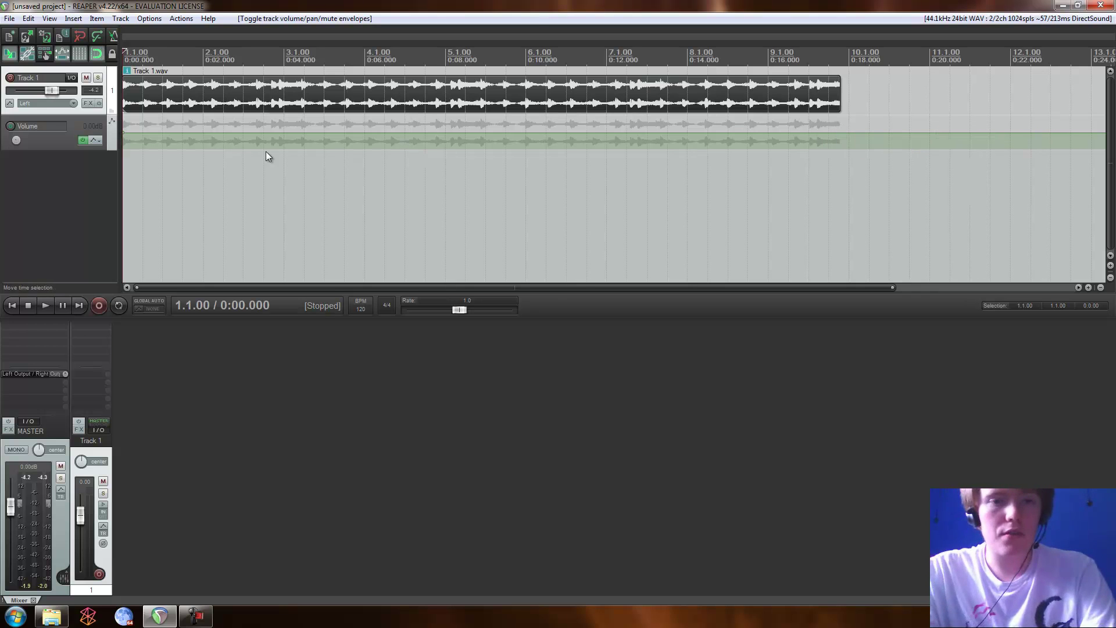
Shape the volume envelope: peak near 3.2.00 (+4.63 dB), point at 5.2.00, -inf dB at 10.1.00
{"action": "left_click", "coordinate": [306, 133]}
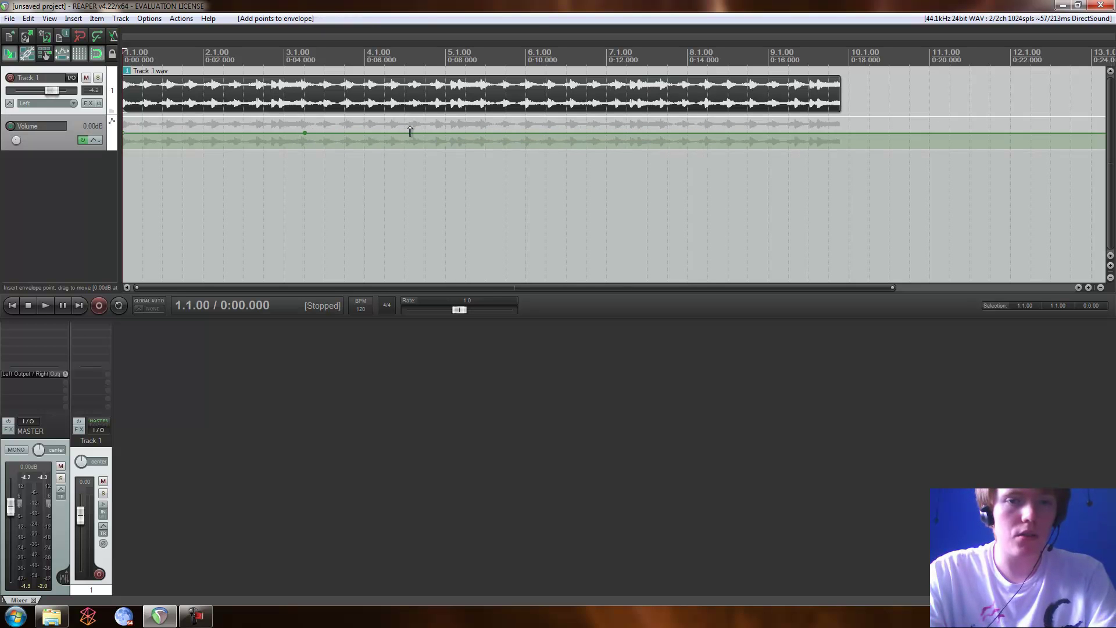
{"action": "left_click_drag", "start_coordinate": [463, 133], "coordinate": [463, 127]}
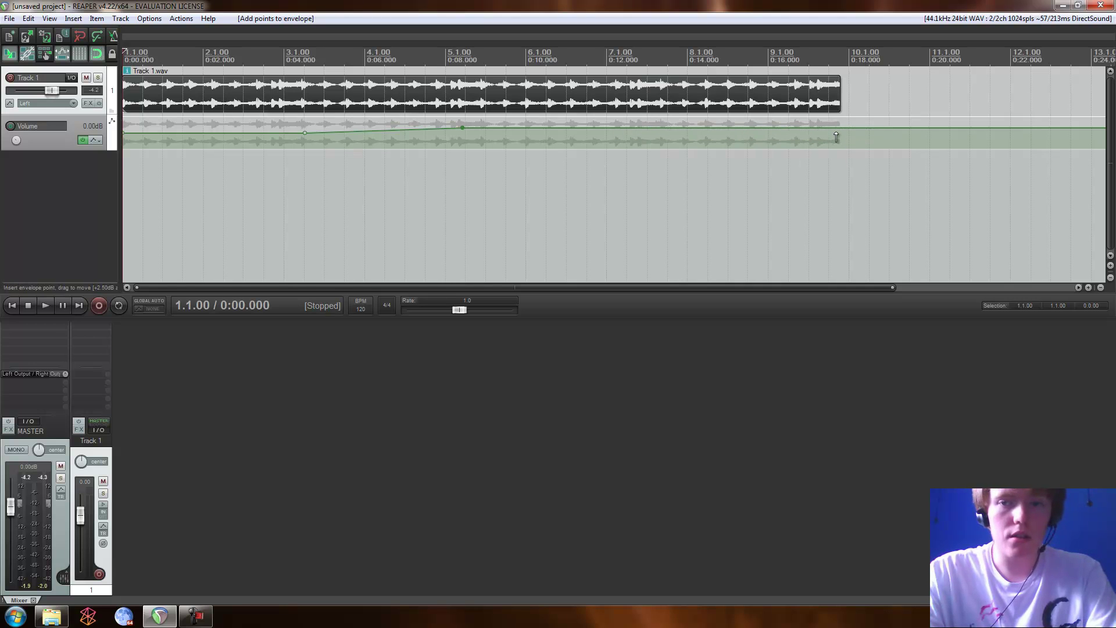
{"action": "left_click", "coordinate": [836, 129]}
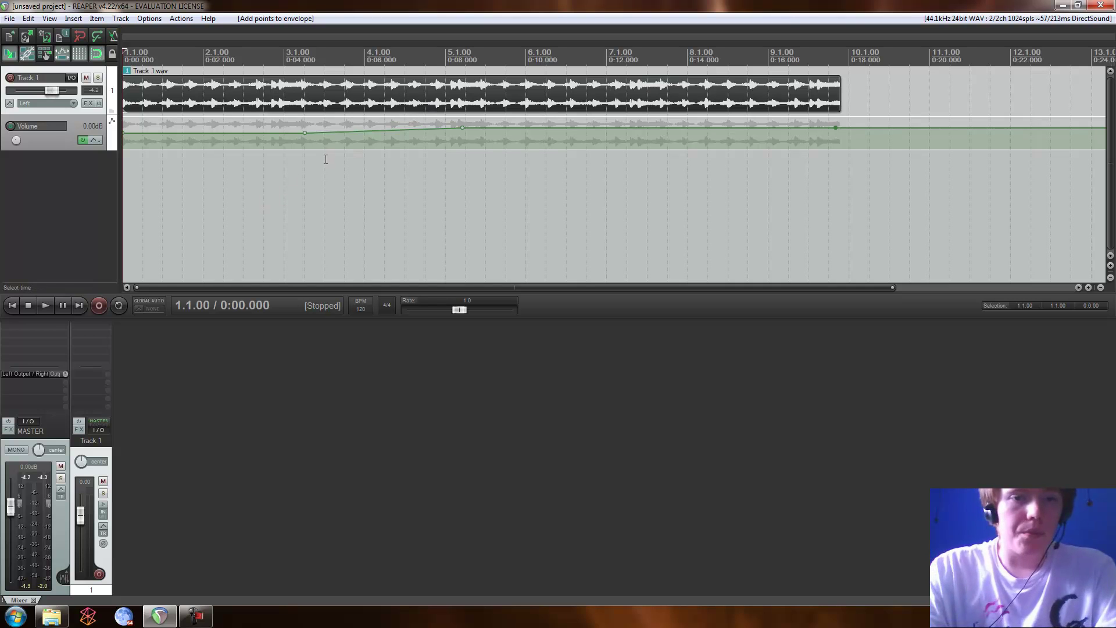
{"action": "left_click_drag", "start_coordinate": [305, 134], "coordinate": [304, 123]}
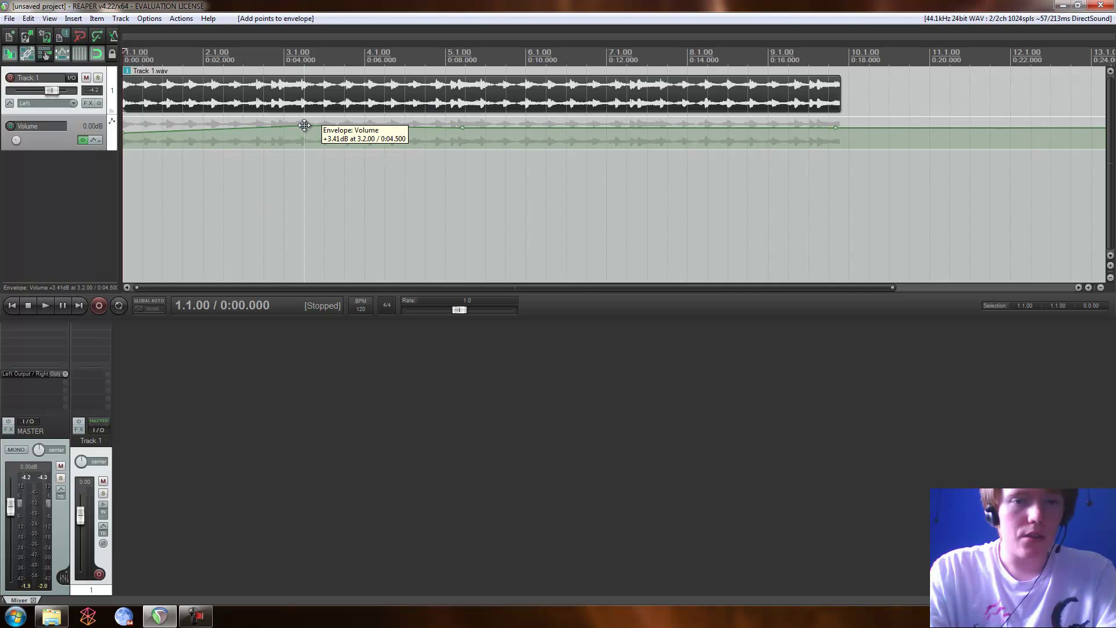
{"action": "left_click", "coordinate": [465, 131]}
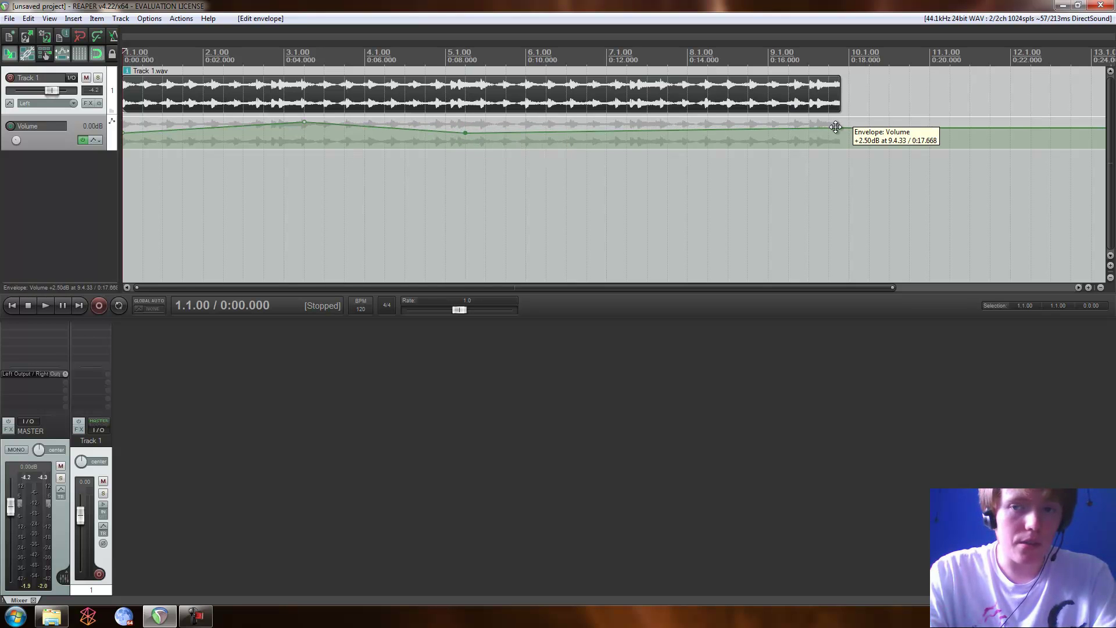
{"action": "mouse_move", "coordinate": [836, 127]}
{"action": "left_mouse_down"}
{"action": "mouse_move", "coordinate": [850, 144]}
{"action": "mouse_move", "coordinate": [832, 146]}
{"action": "left_mouse_up"}
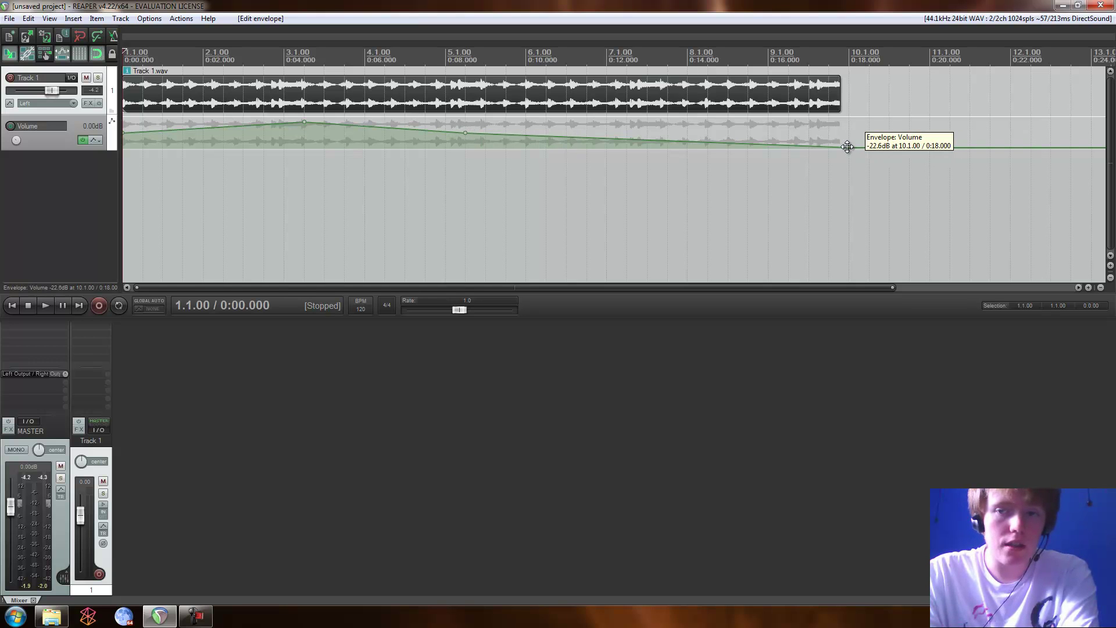
{"action": "left_click_drag", "start_coordinate": [847, 146], "coordinate": [847, 147]}
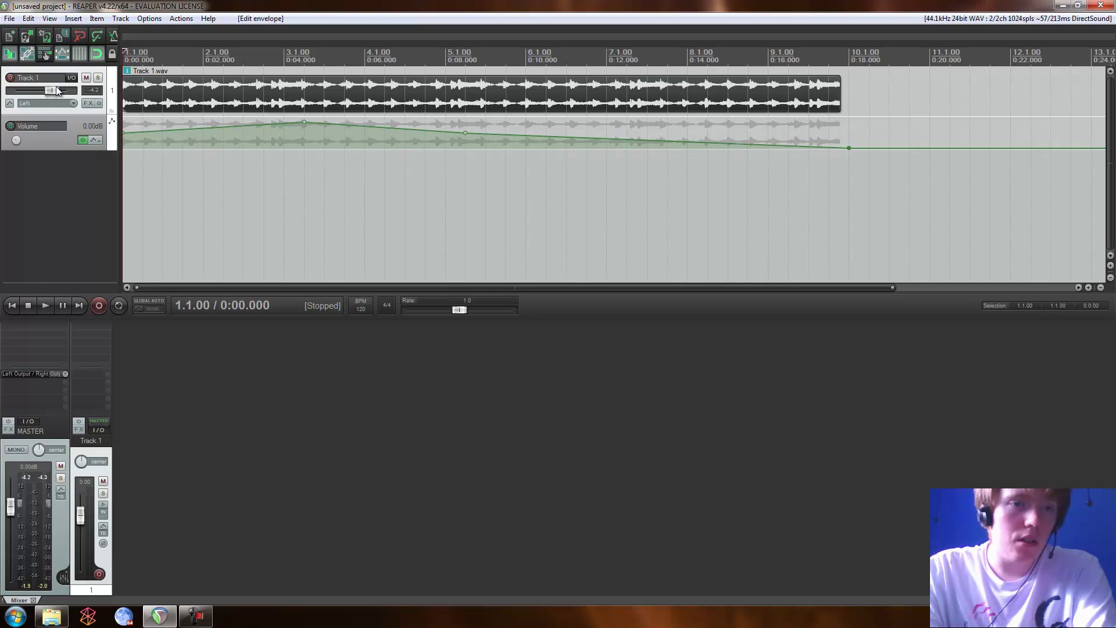
Lower Track 1's fader to -7.56 dB, play the enveloped clip once, then deselect the track
{"action": "left_click_drag", "start_coordinate": [56, 86], "coordinate": [45, 92]}
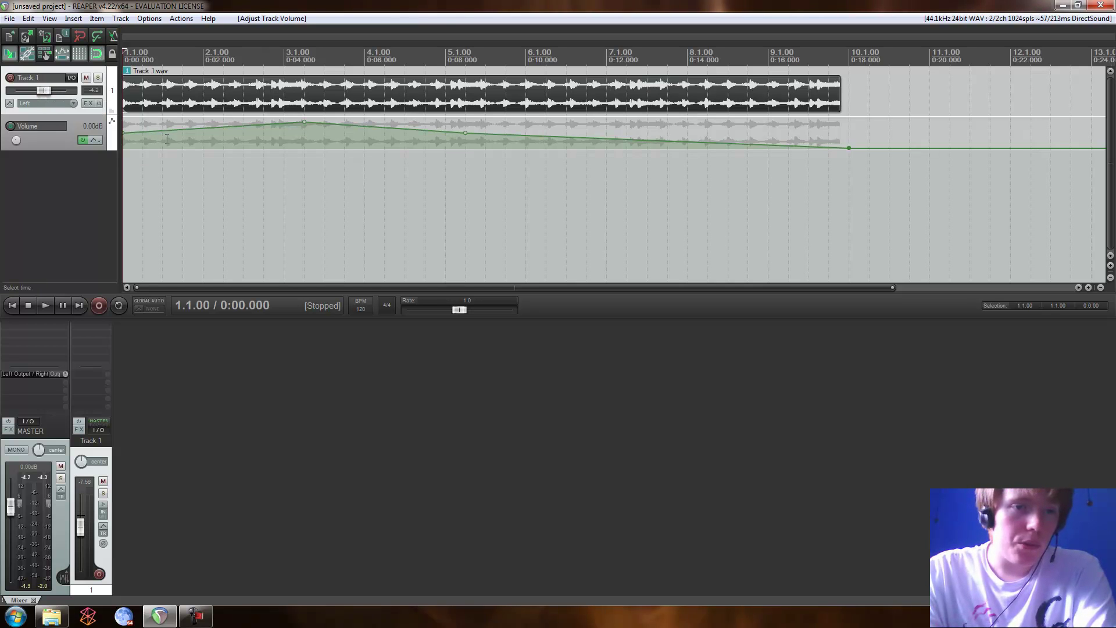
{"action": "mouse_move", "coordinate": [125, 134]}
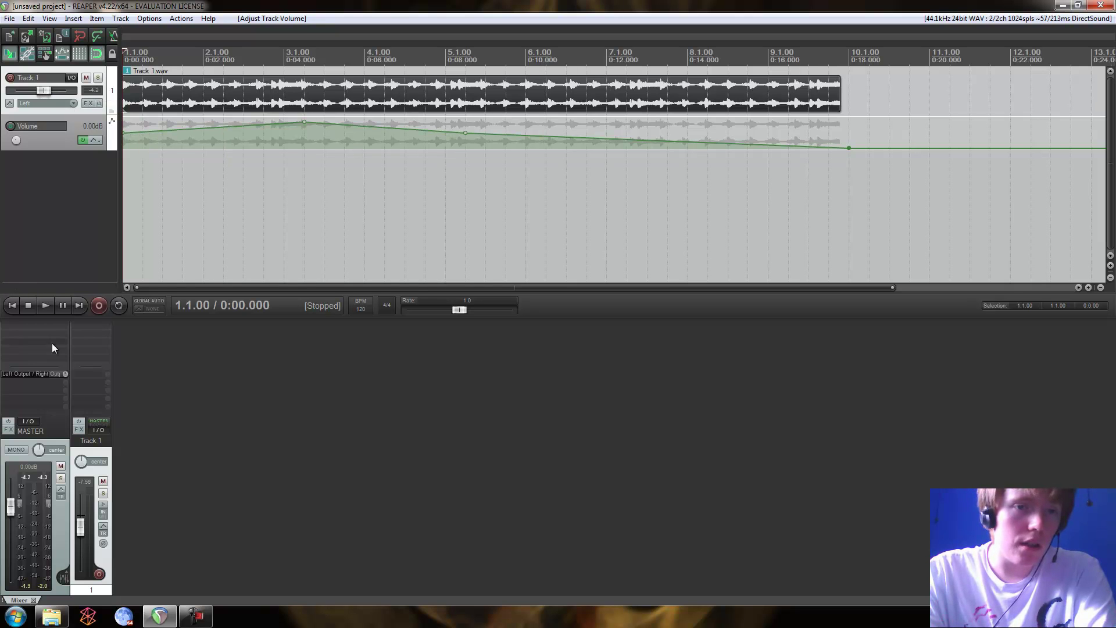
{"action": "key", "text": "space"}
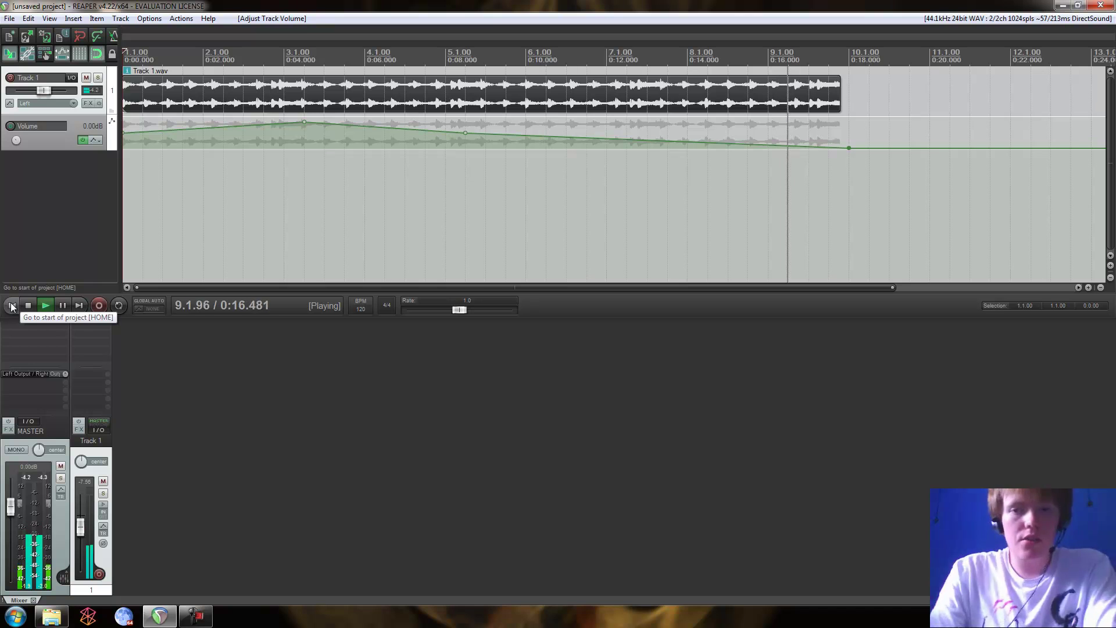
{"action": "key", "text": "space"}
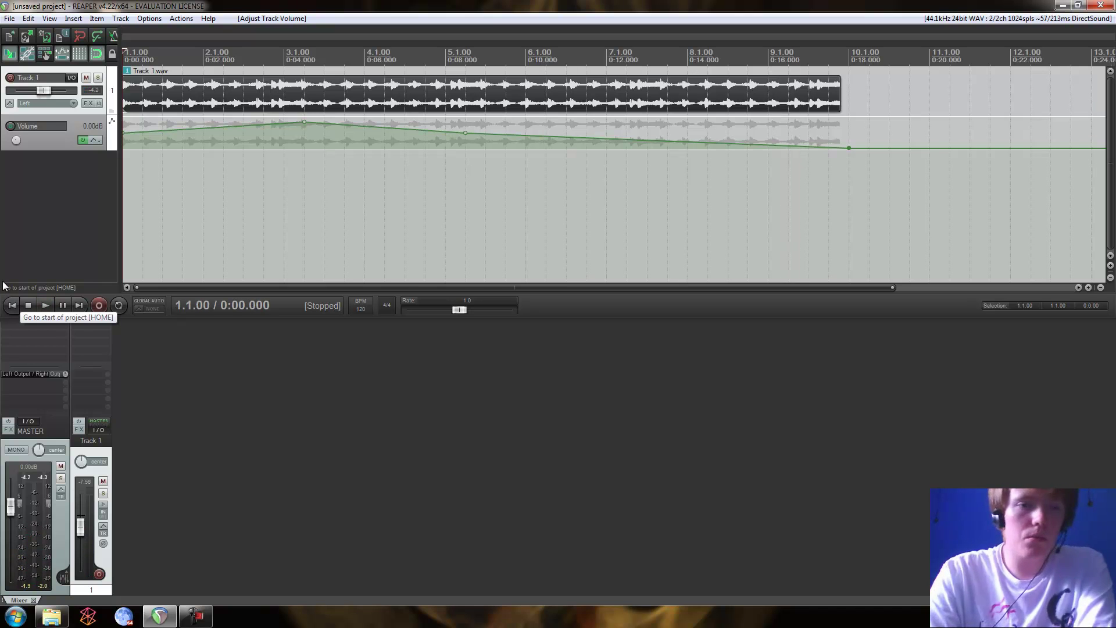
{"action": "left_click", "coordinate": [61, 194]}
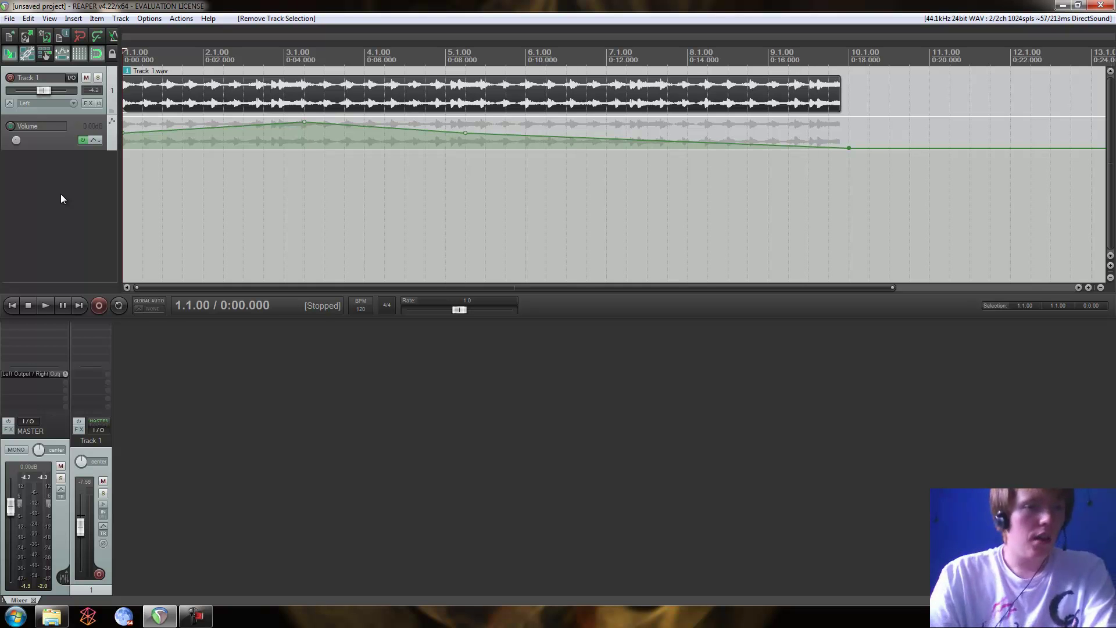
Enable Track 1's pan envelope from the track context menu's Envelopes submenu
{"action": "right_click", "coordinate": [62, 199]}
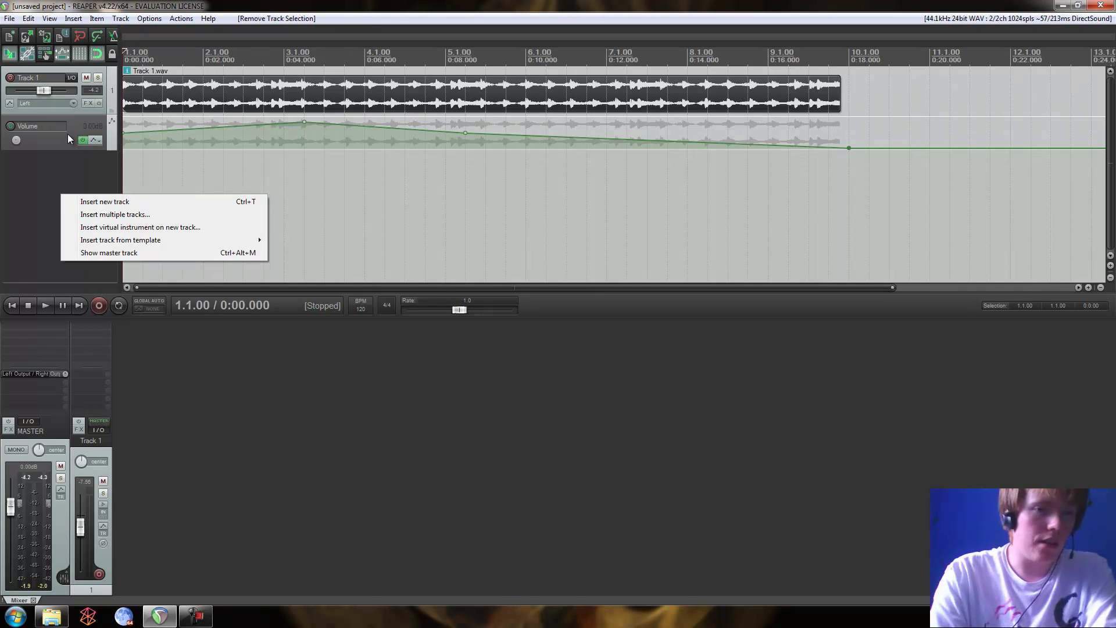
{"action": "left_click", "coordinate": [1, 109]}
{"action": "right_click", "coordinate": [1, 106]}
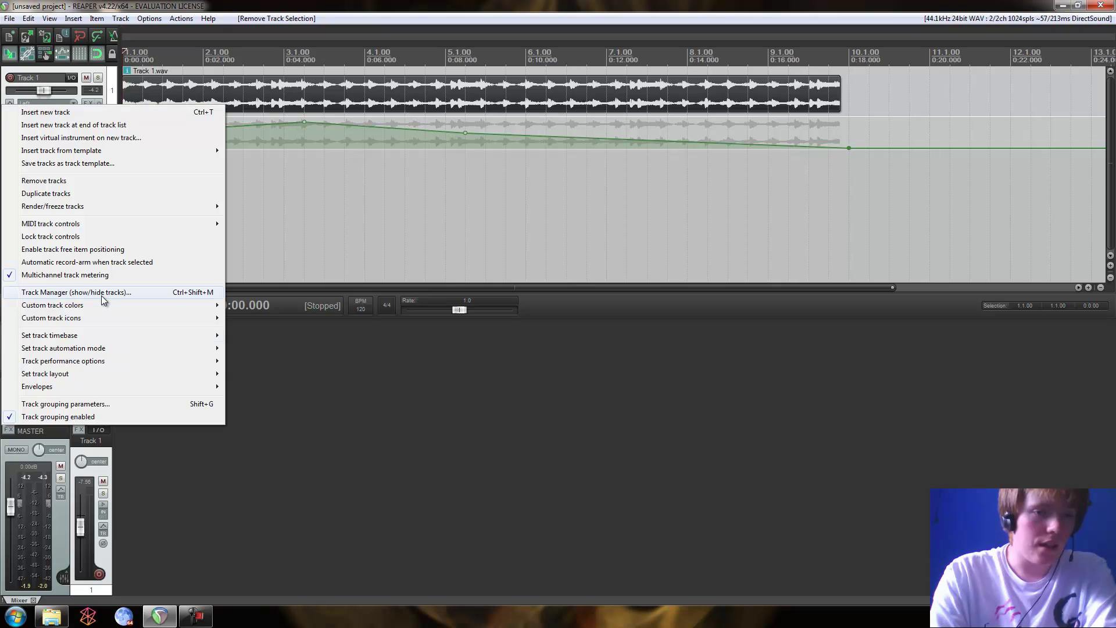
{"action": "mouse_move", "coordinate": [114, 386]}
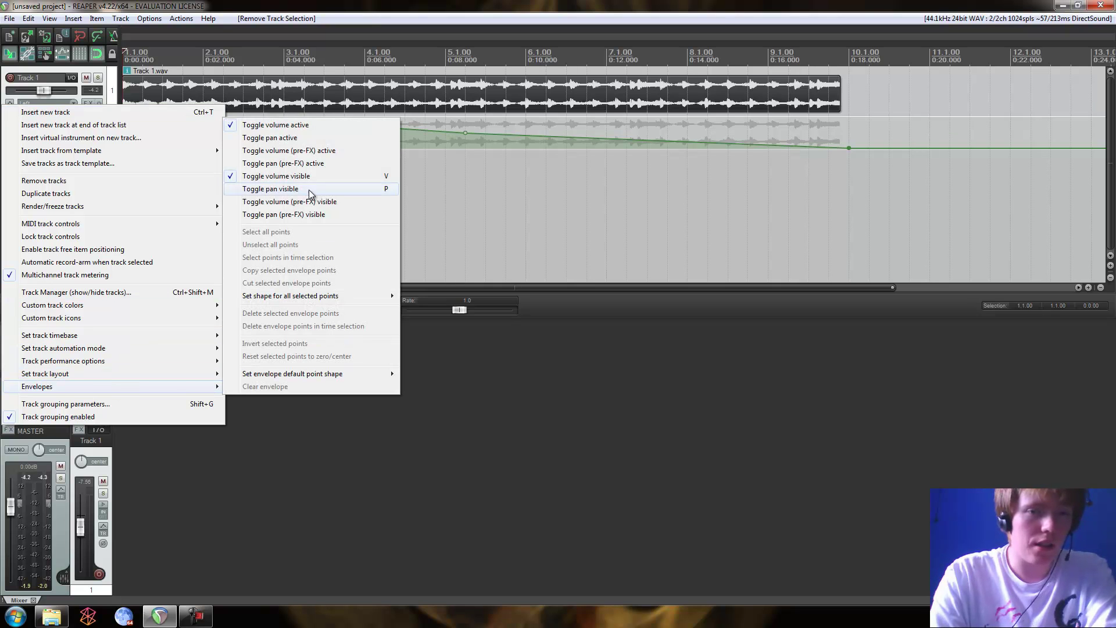
{"action": "left_click", "coordinate": [287, 138]}
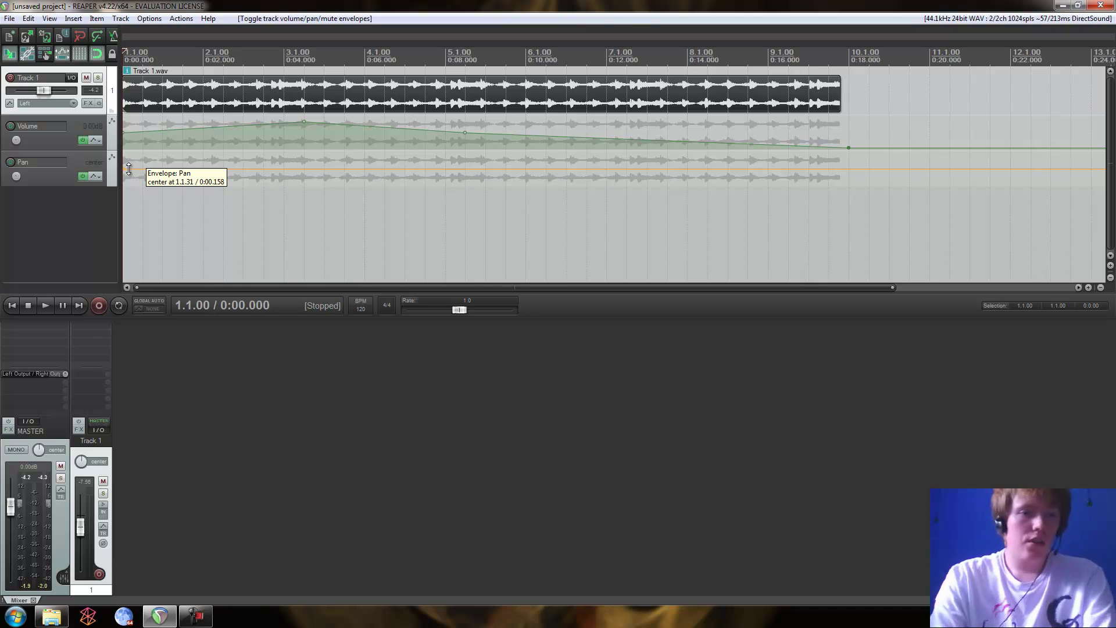
Pan the envelope fully left, then add an end point at 10.1.00 pulled down to about 88% right
{"action": "mouse_move", "coordinate": [130, 169]}
{"action": "left_mouse_down"}
{"action": "mouse_move", "coordinate": [129, 159]}
{"action": "mouse_move", "coordinate": [131, 181]}
{"action": "mouse_move", "coordinate": [129, 166]}
{"action": "left_mouse_up"}
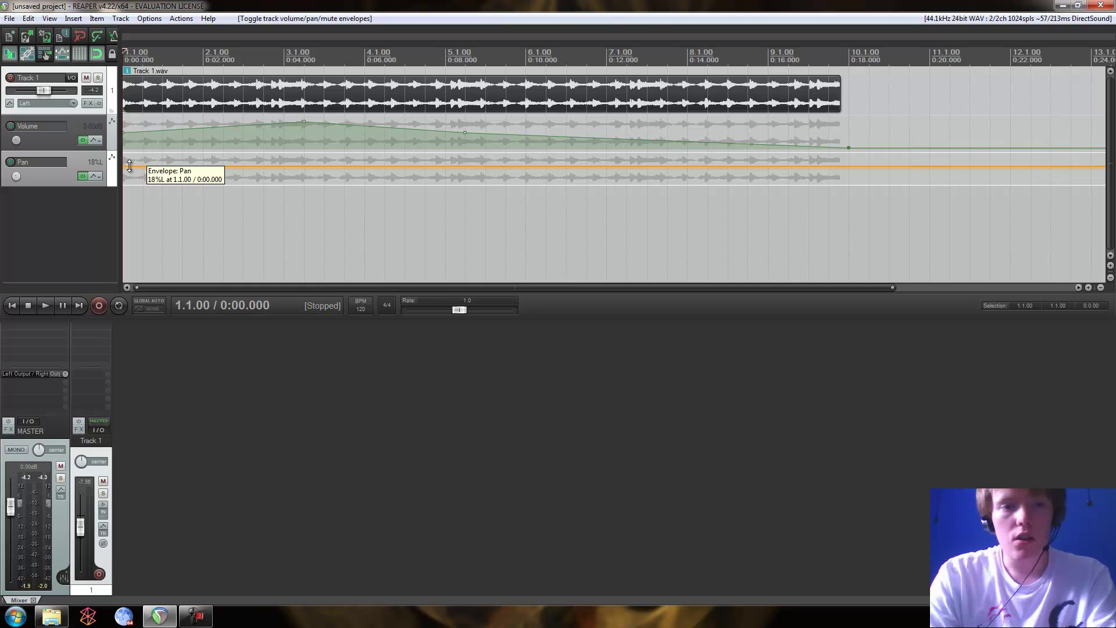
{"action": "left_click_drag", "start_coordinate": [129, 165], "coordinate": [130, 150]}
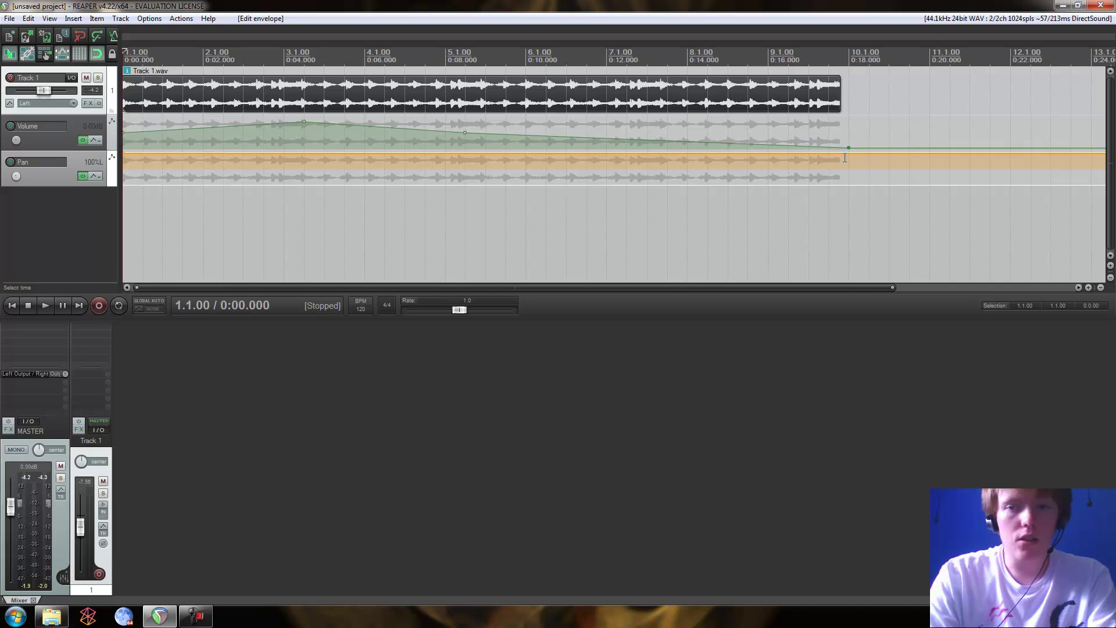
{"action": "right_click", "coordinate": [848, 152]}
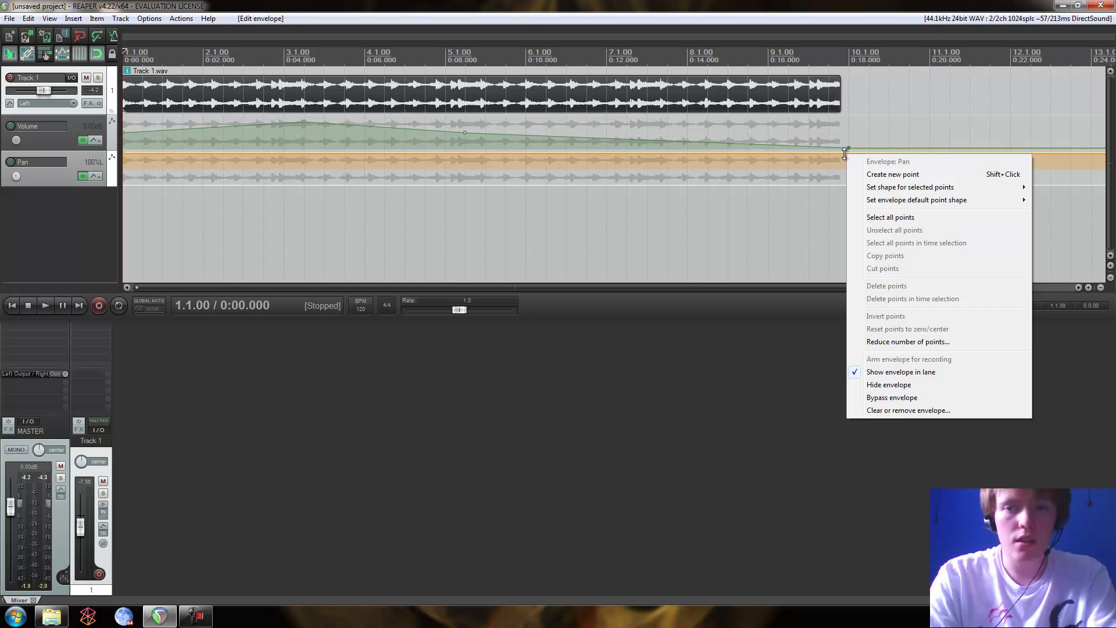
{"action": "left_click", "coordinate": [847, 158]}
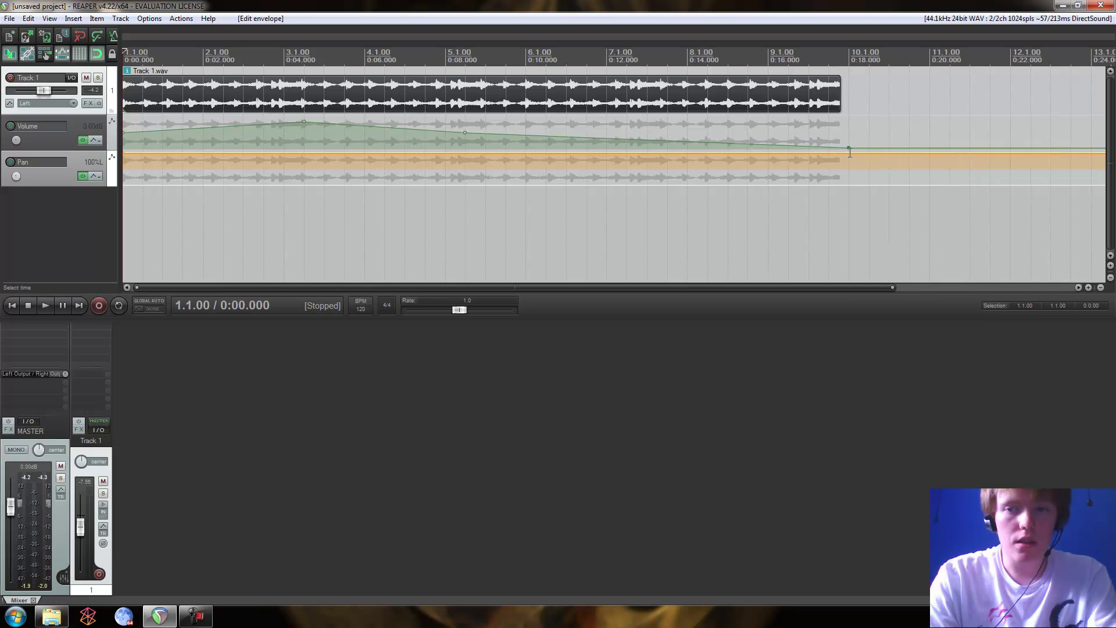
{"action": "left_click", "coordinate": [849, 154], "text": "shift"}
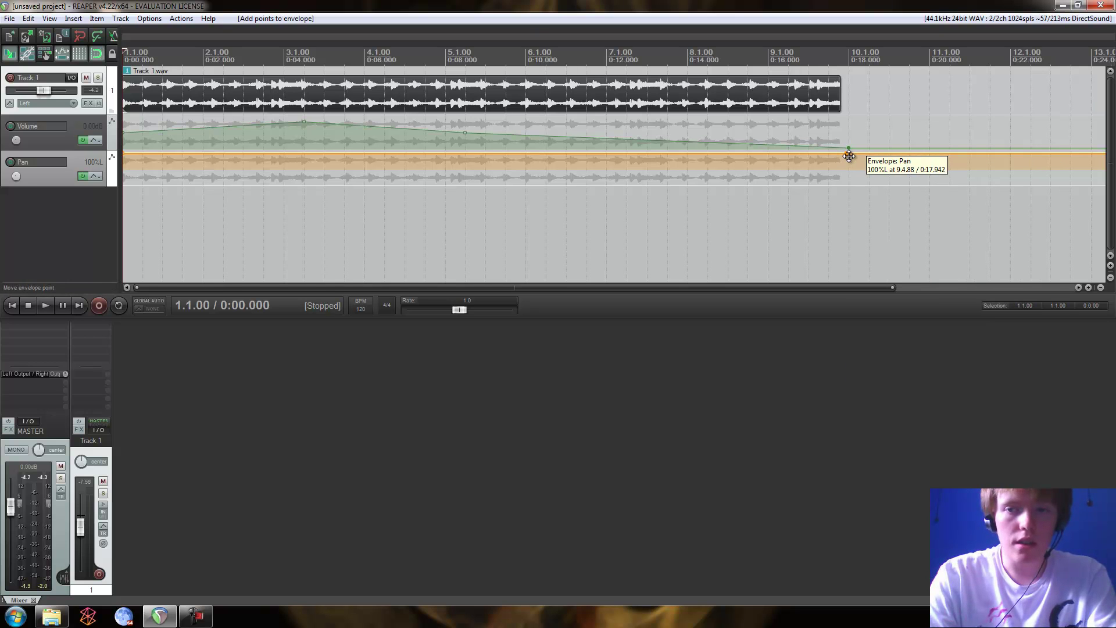
{"action": "left_click_drag", "start_coordinate": [849, 154], "coordinate": [849, 185]}
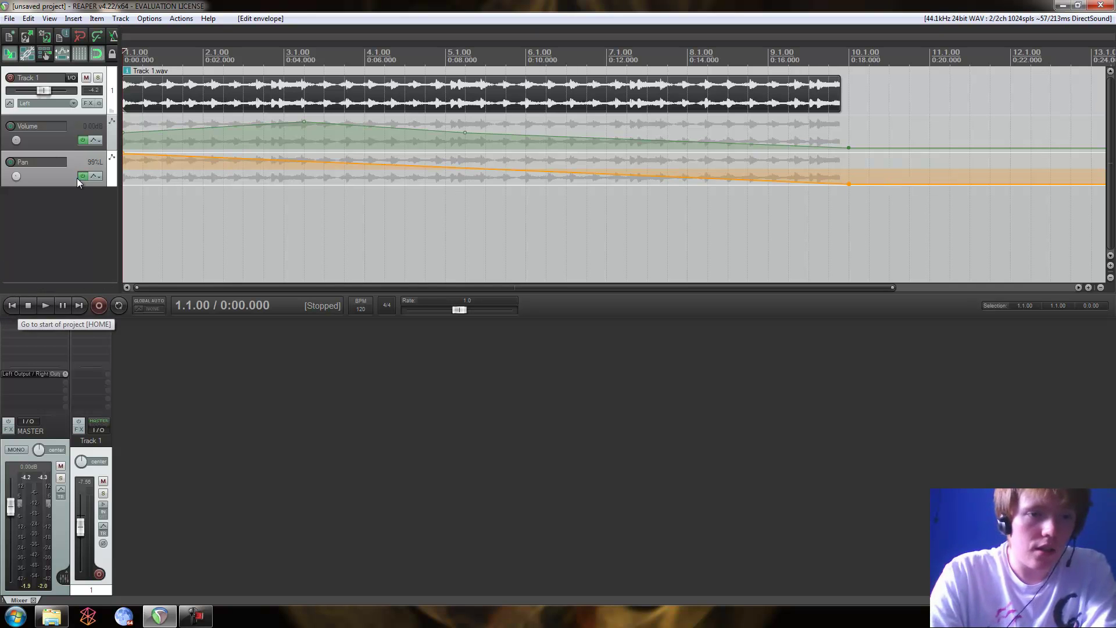
Bypass Track 1's Volume envelope and play the clip to hear only the pan sweep
{"action": "left_click", "coordinate": [81, 140]}
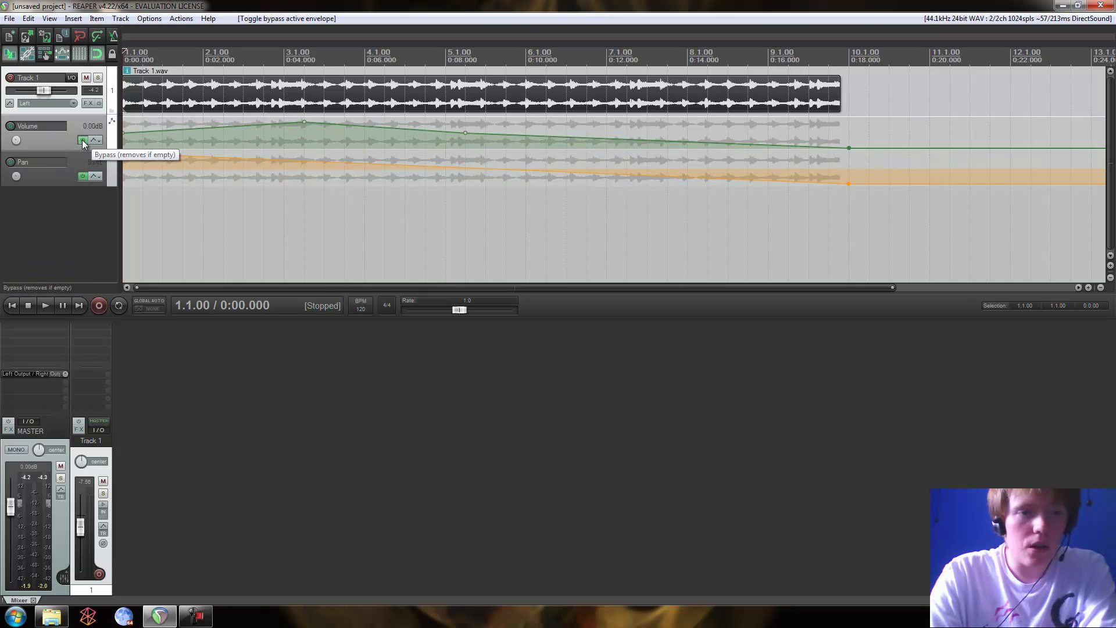
{"action": "left_click", "coordinate": [82, 140]}
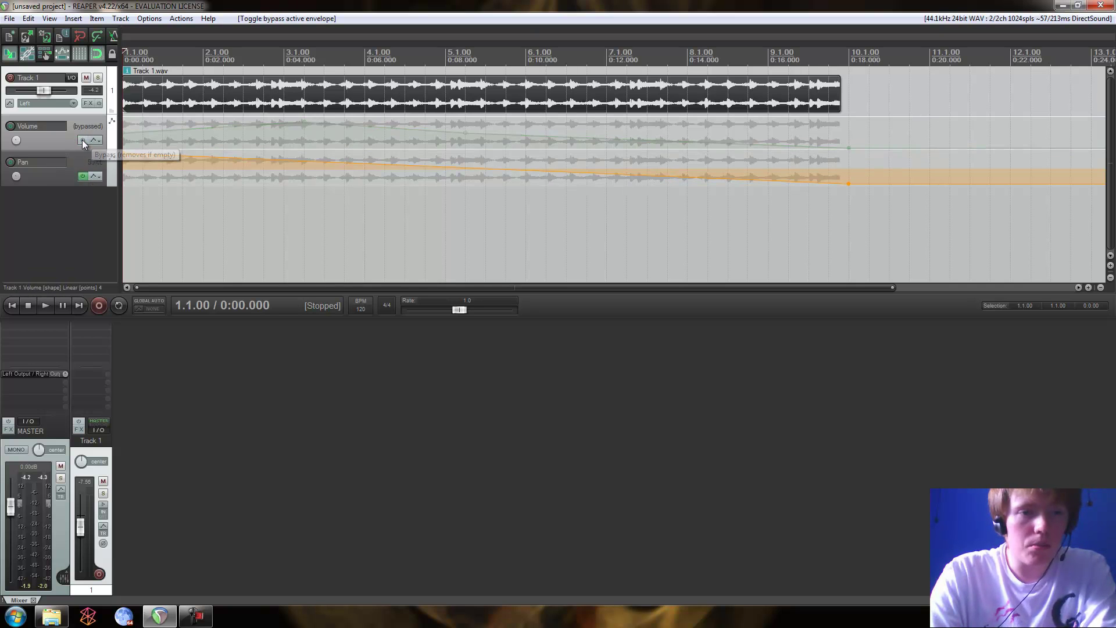
{"action": "left_click", "coordinate": [46, 307]}
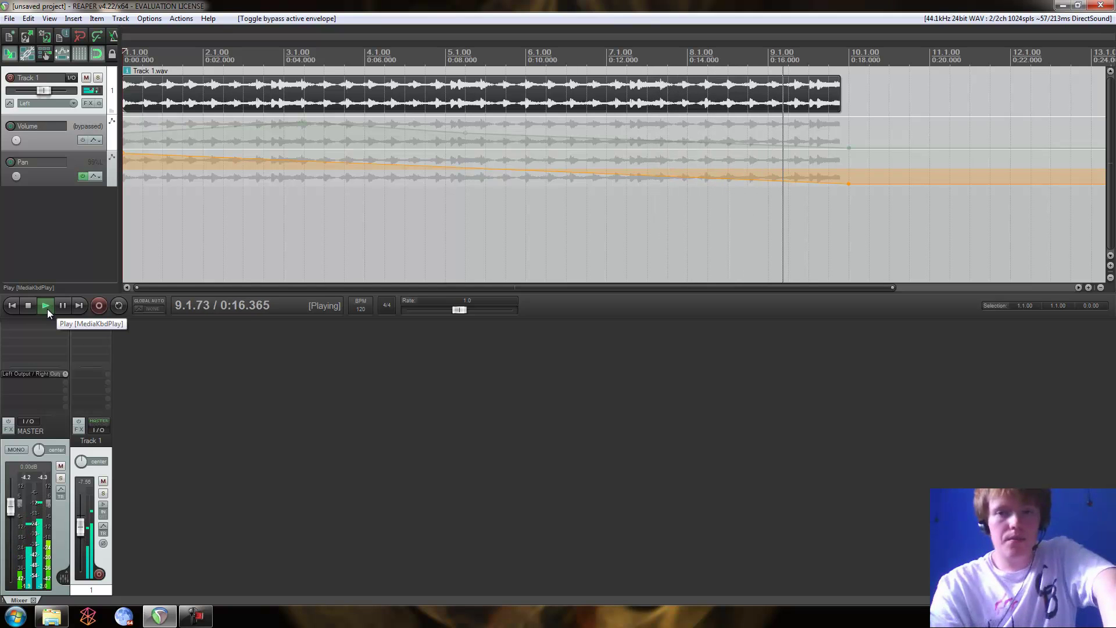
{"action": "key", "text": "space"}
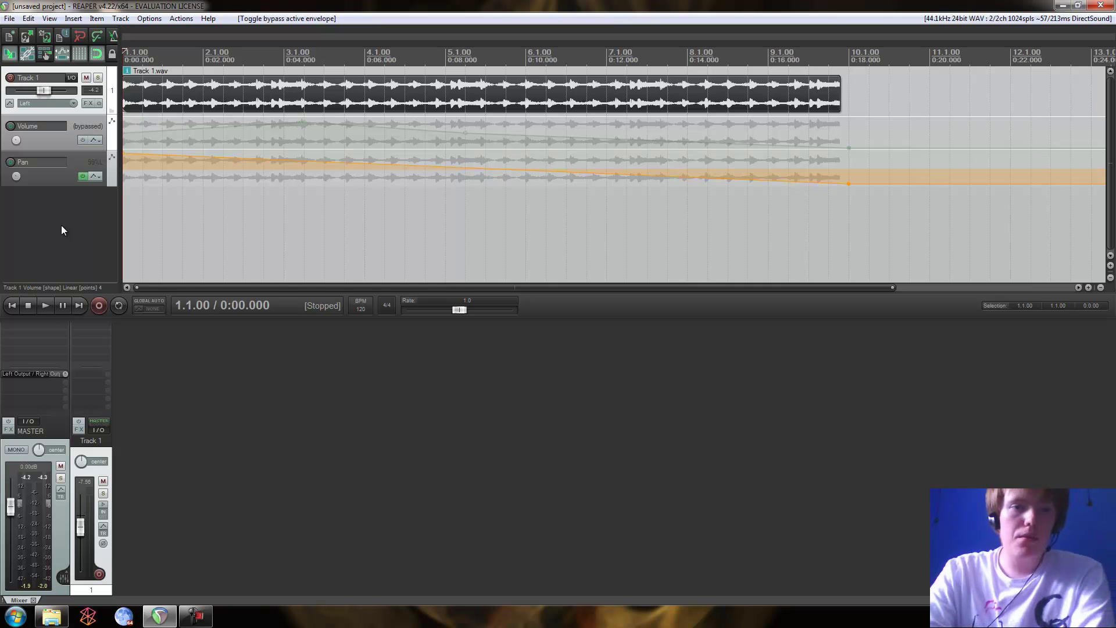
Bypass the Pan envelope and bring up Track 1's Add FX list of Cockos plug-ins
{"action": "left_click", "coordinate": [83, 175]}
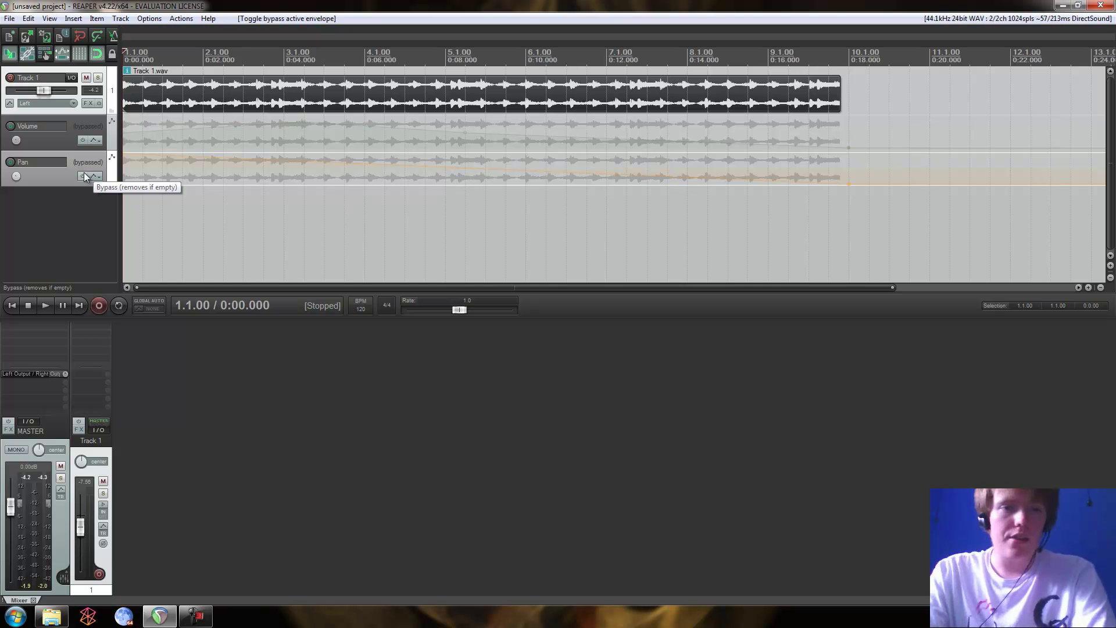
{"action": "left_click", "coordinate": [89, 104]}
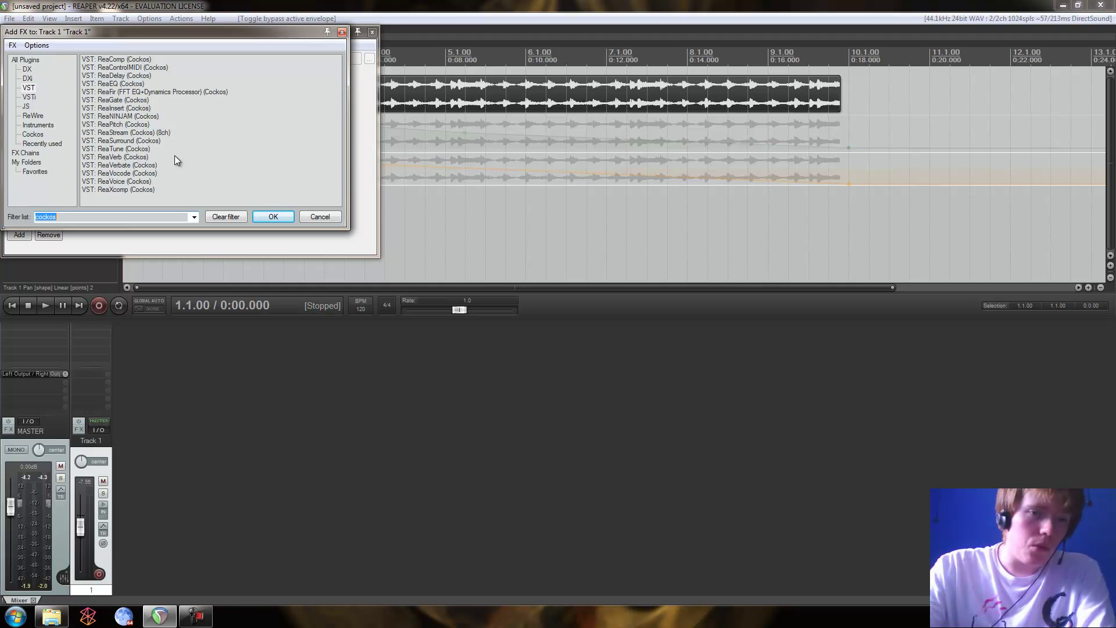
Add ReaVerb (Cockos) to Track 1, load its sweetverbo preset, and move the FX window to centre
{"action": "double_click", "coordinate": [142, 157]}
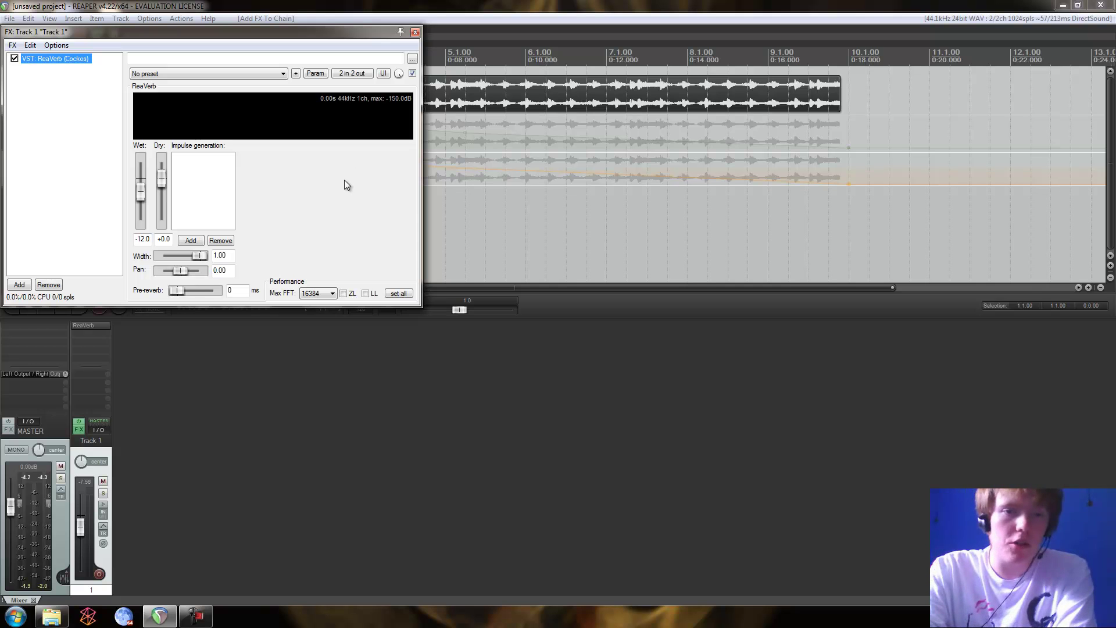
{"action": "left_click", "coordinate": [274, 72]}
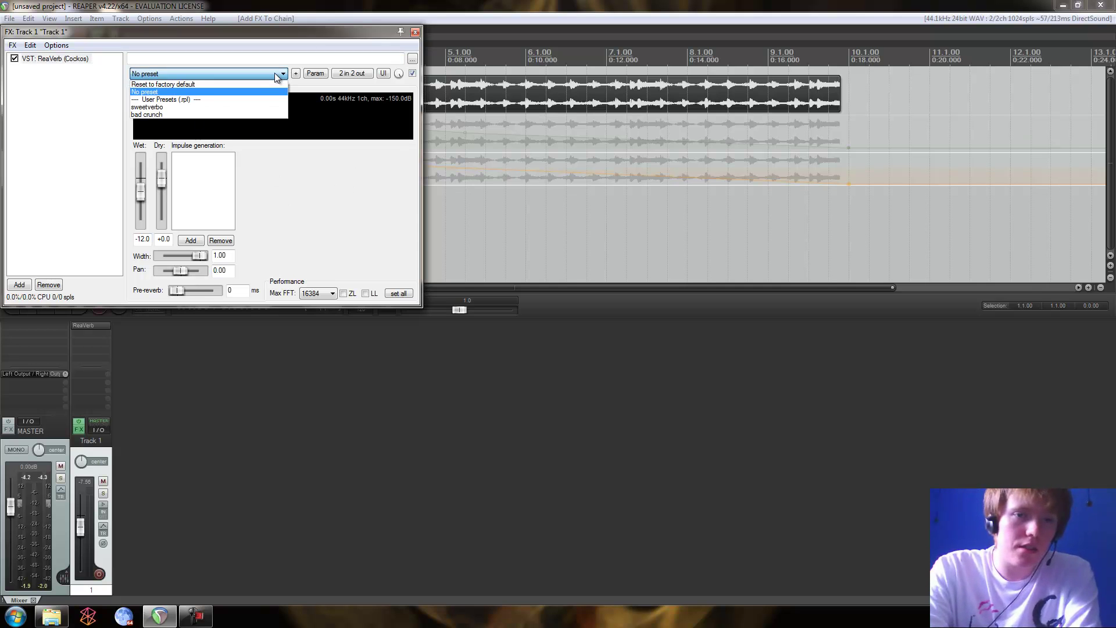
{"action": "left_click", "coordinate": [253, 106]}
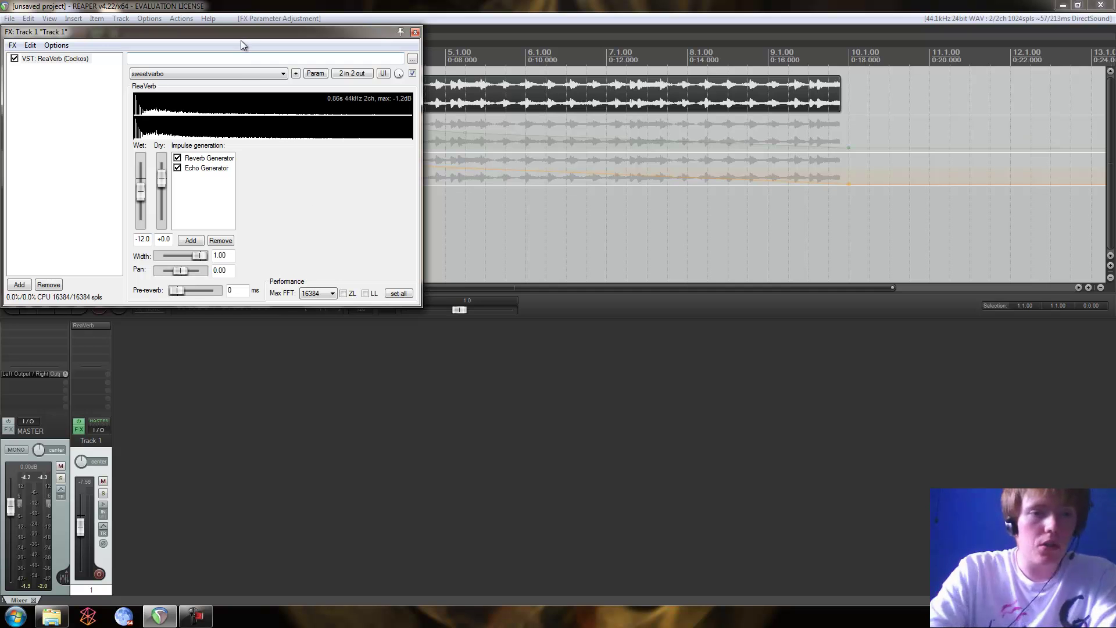
{"action": "left_click_drag", "start_coordinate": [242, 34], "coordinate": [507, 207]}
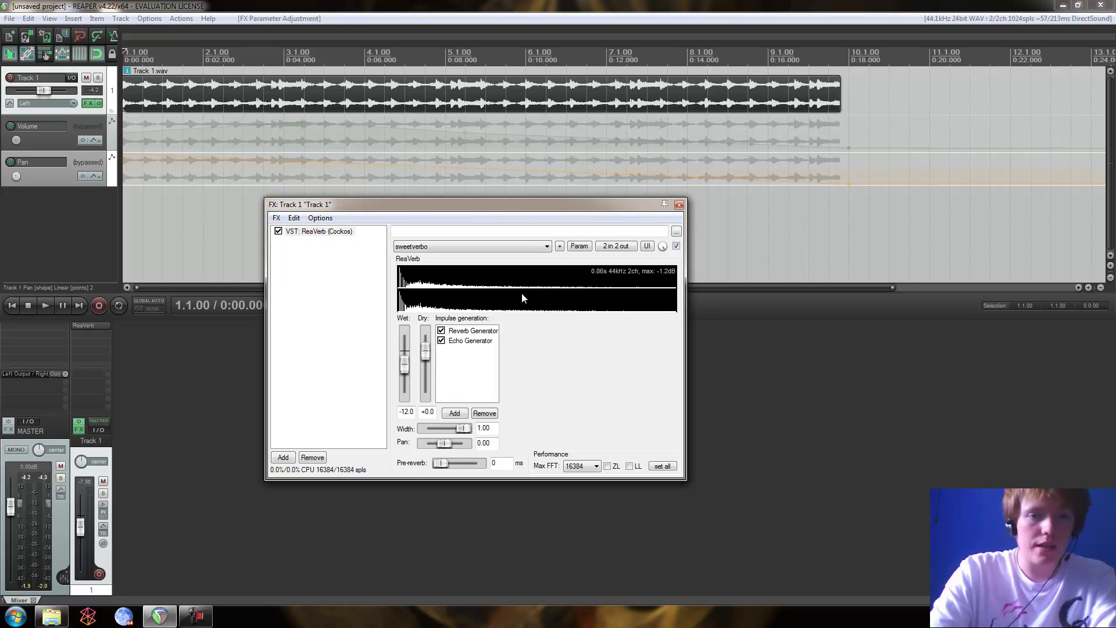
Show a ReaVerb: Bypass envelope lane under Track 1 via the Param menu's FX parameter list
{"action": "left_click", "coordinate": [508, 245]}
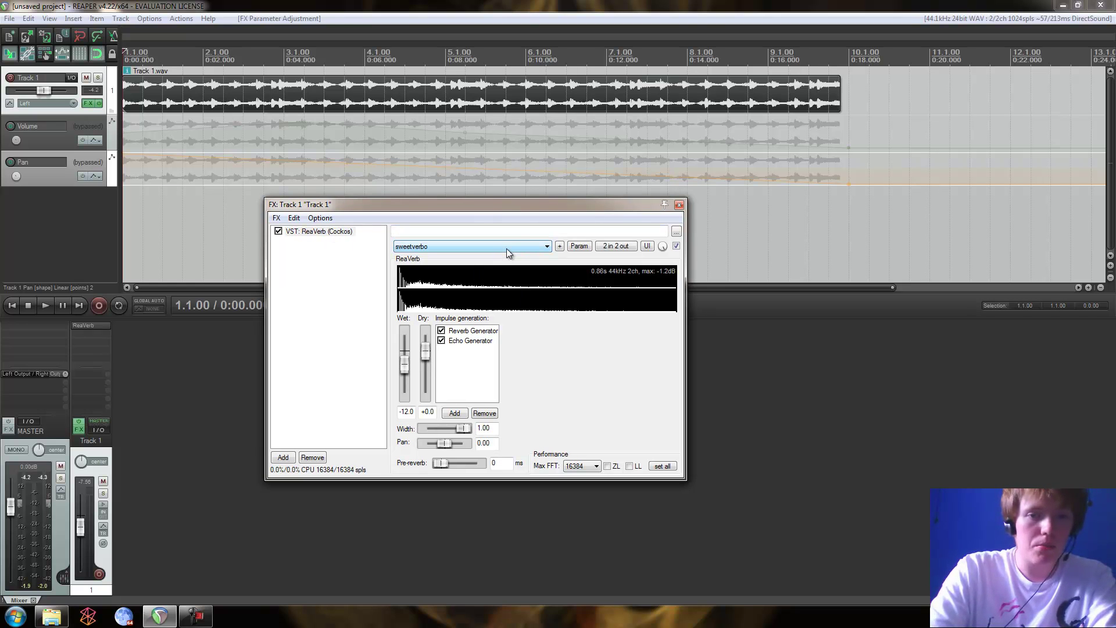
{"action": "left_click", "coordinate": [584, 248]}
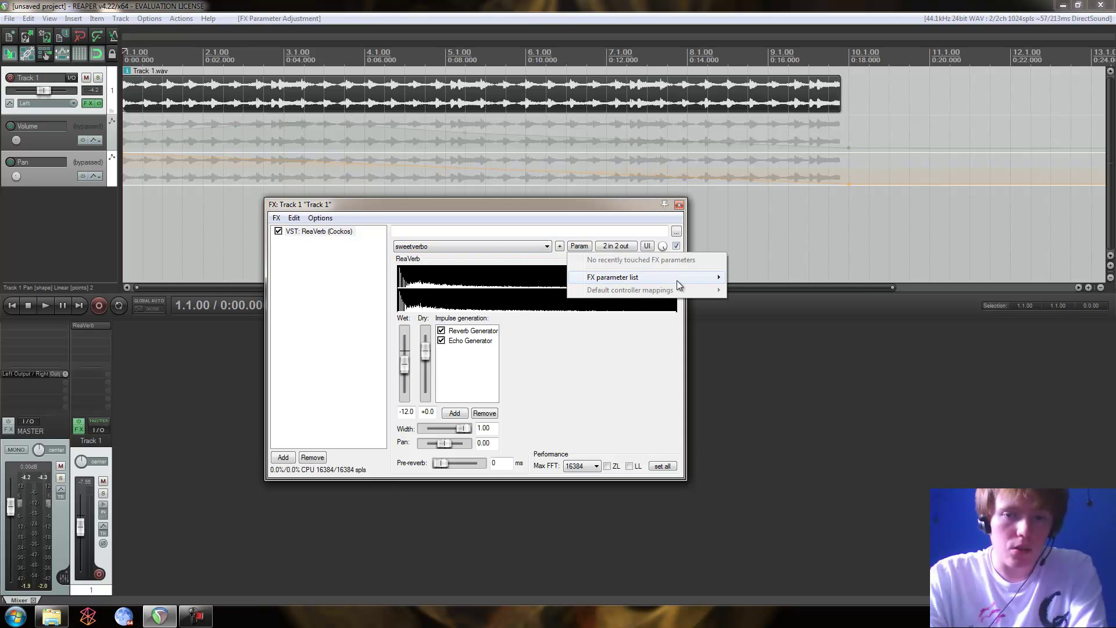
{"action": "mouse_move", "coordinate": [678, 280]}
{"action": "mouse_move", "coordinate": [798, 293]}
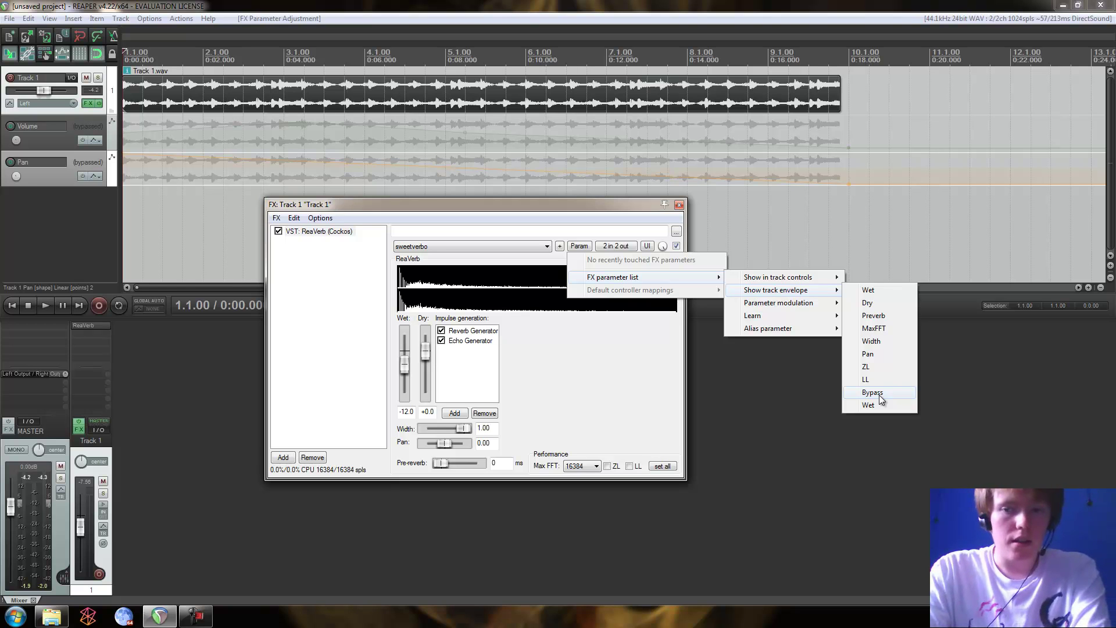
{"action": "left_click", "coordinate": [873, 393]}
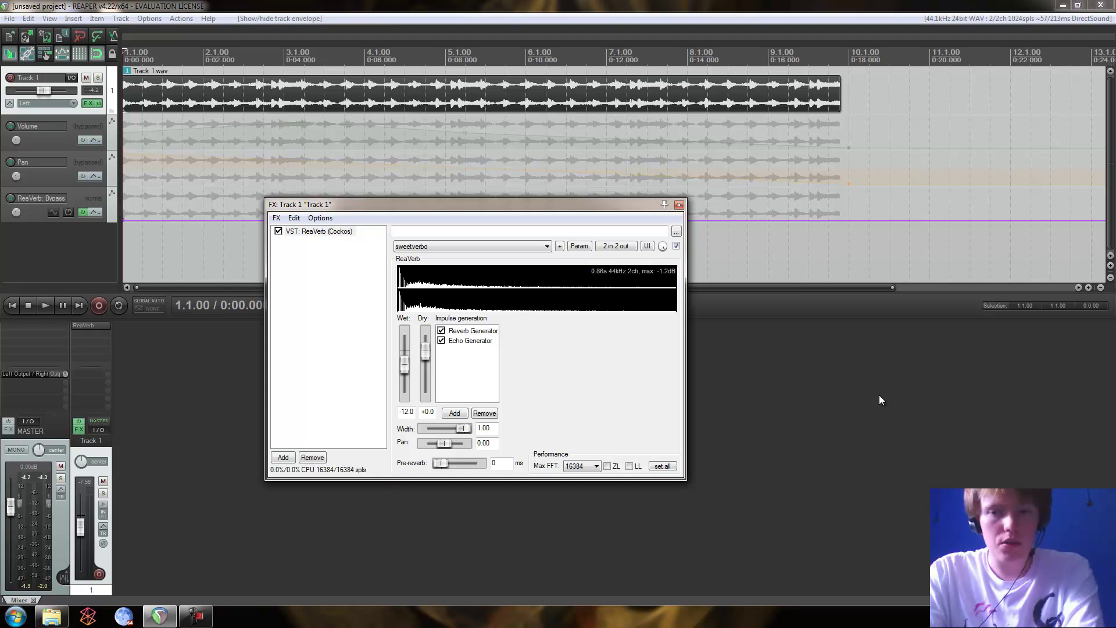
Close the ReaVerb FX window and play Track 1 back from the start
{"action": "left_click", "coordinate": [679, 205]}
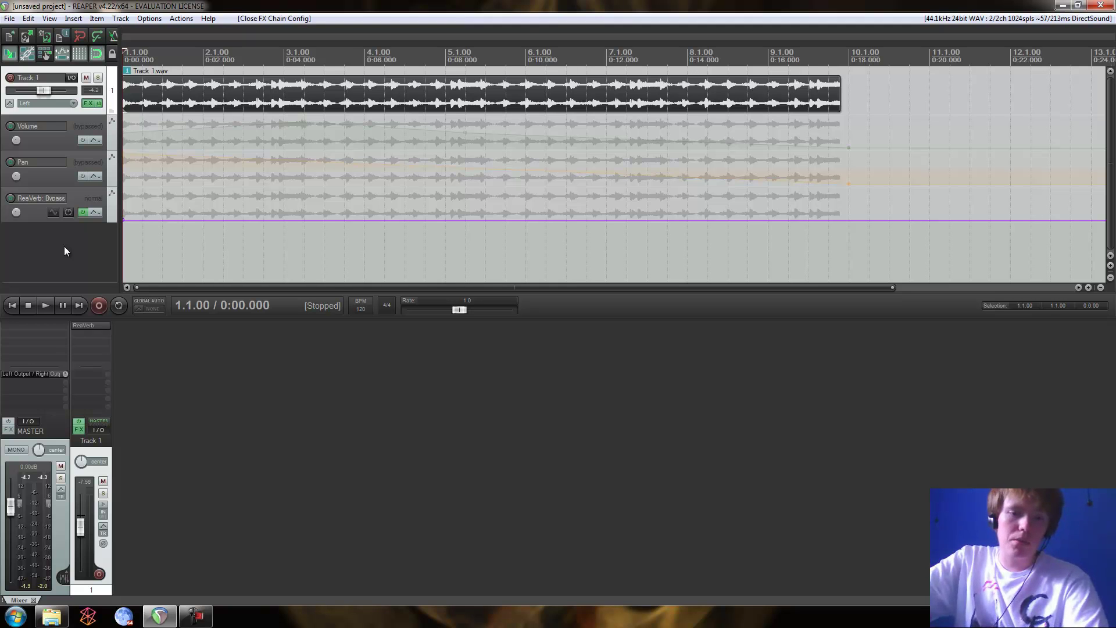
{"action": "key", "text": "space"}
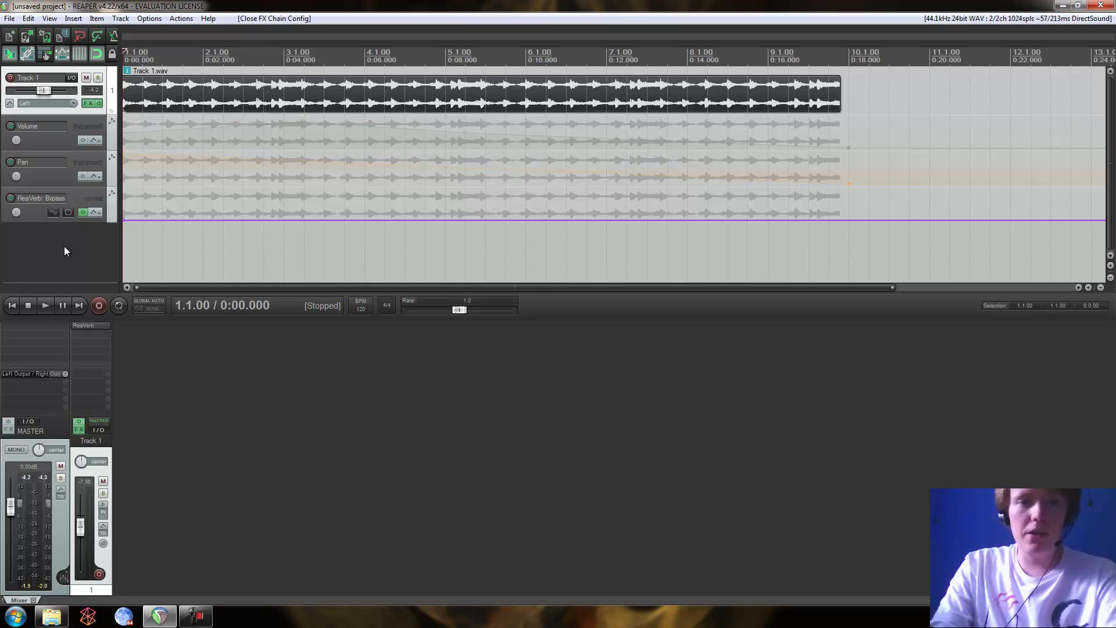
Add a Bypass envelope point at 5.1.00 (0:08) and raise the earlier section to bypassed
{"action": "left_click", "coordinate": [443, 64]}
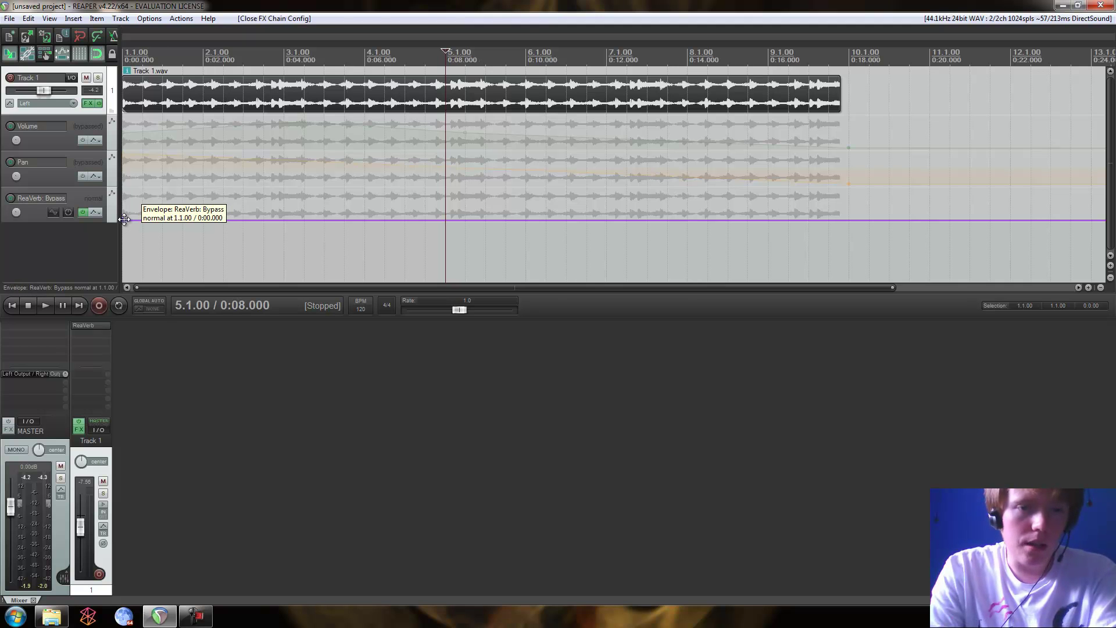
{"action": "left_click", "coordinate": [446, 220]}
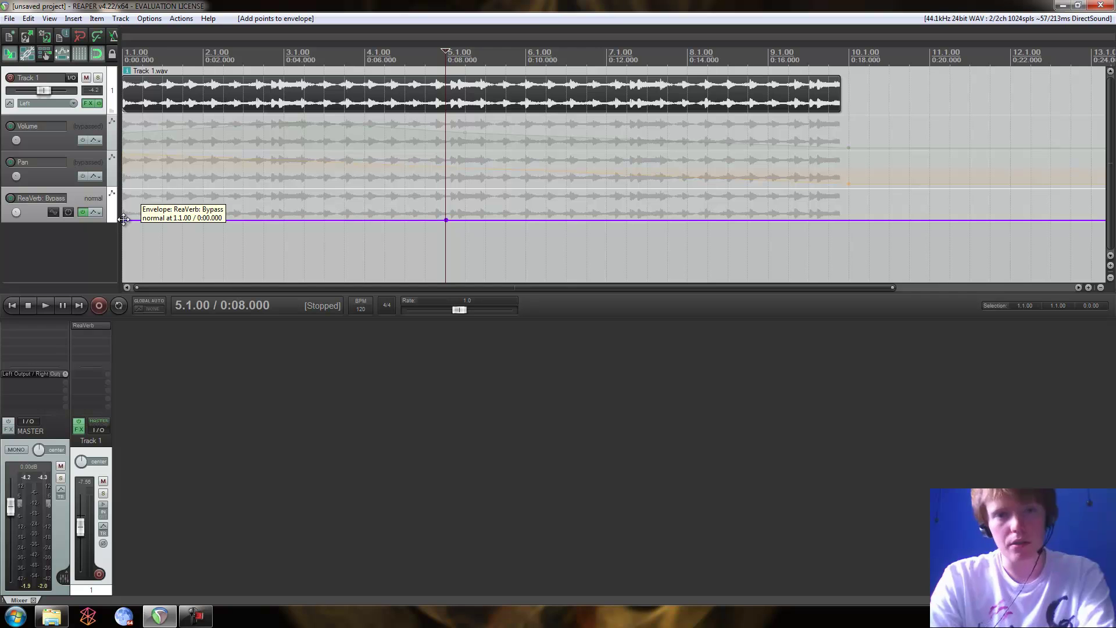
{"action": "left_click_drag", "start_coordinate": [123, 219], "coordinate": [123, 188]}
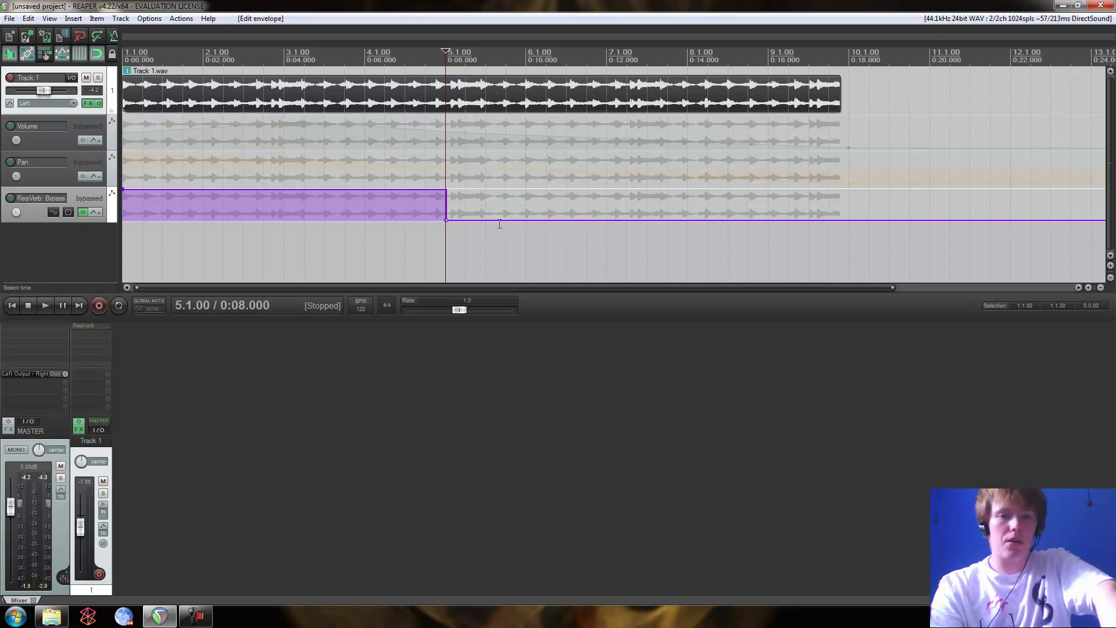
{"action": "left_click", "coordinate": [15, 306]}
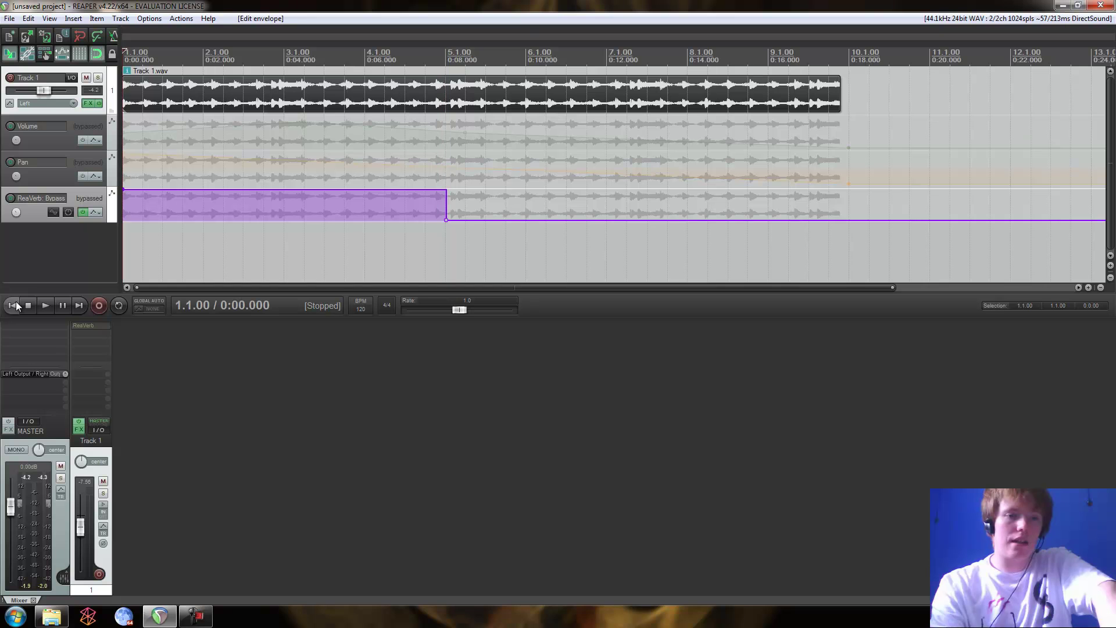
{"action": "key", "text": "space"}
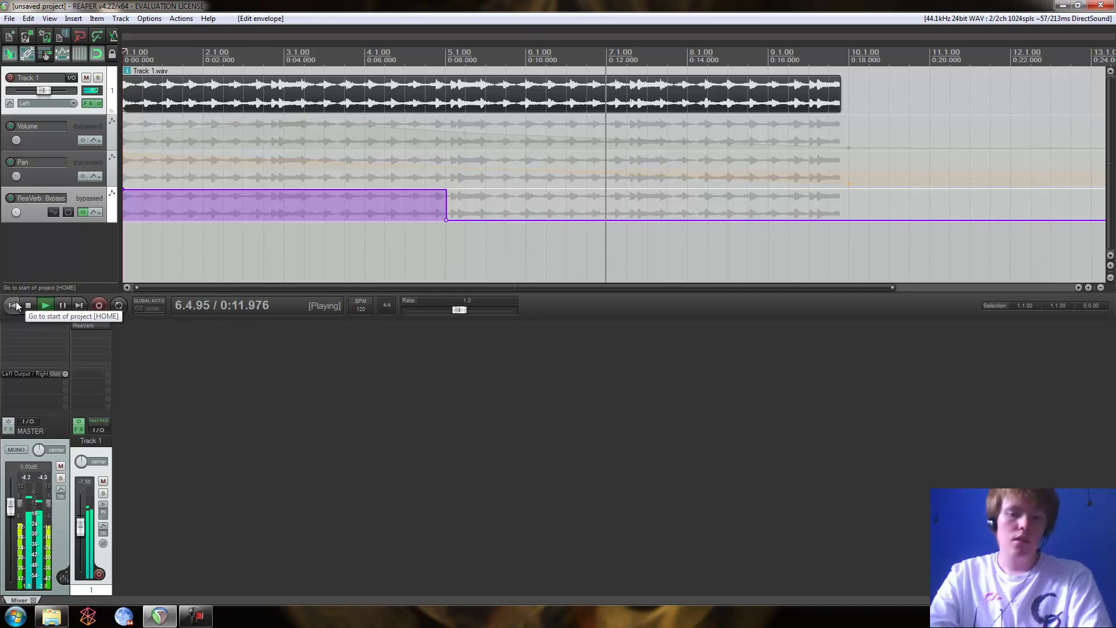
{"action": "left_click", "coordinate": [16, 307]}
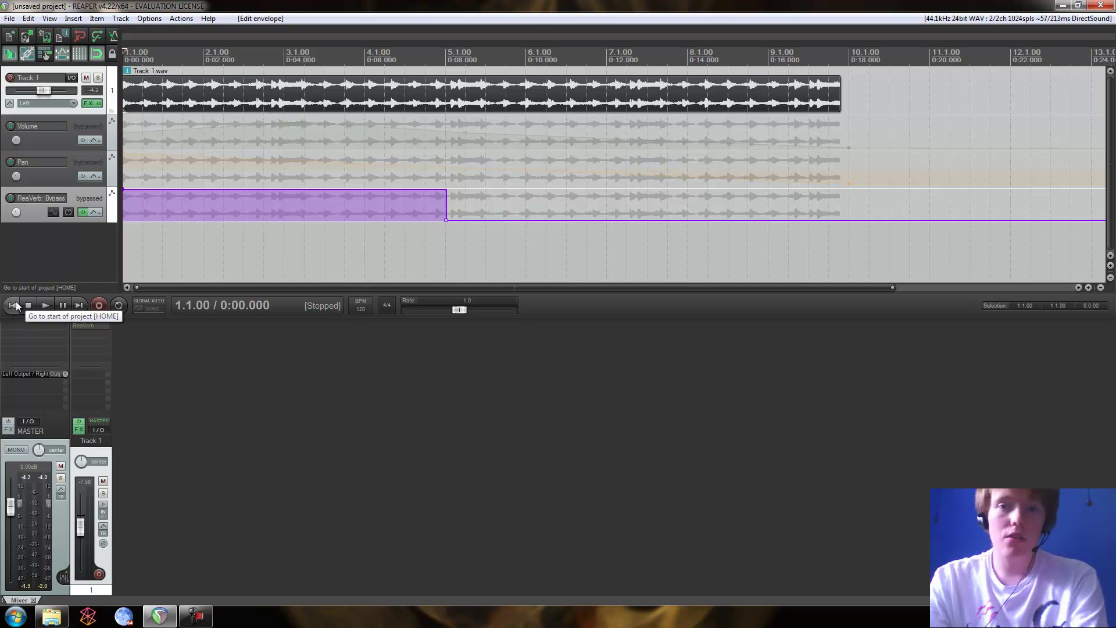
Show the Camtasia Recorder control panel from the taskbar
{"action": "left_click", "coordinate": [195, 615]}
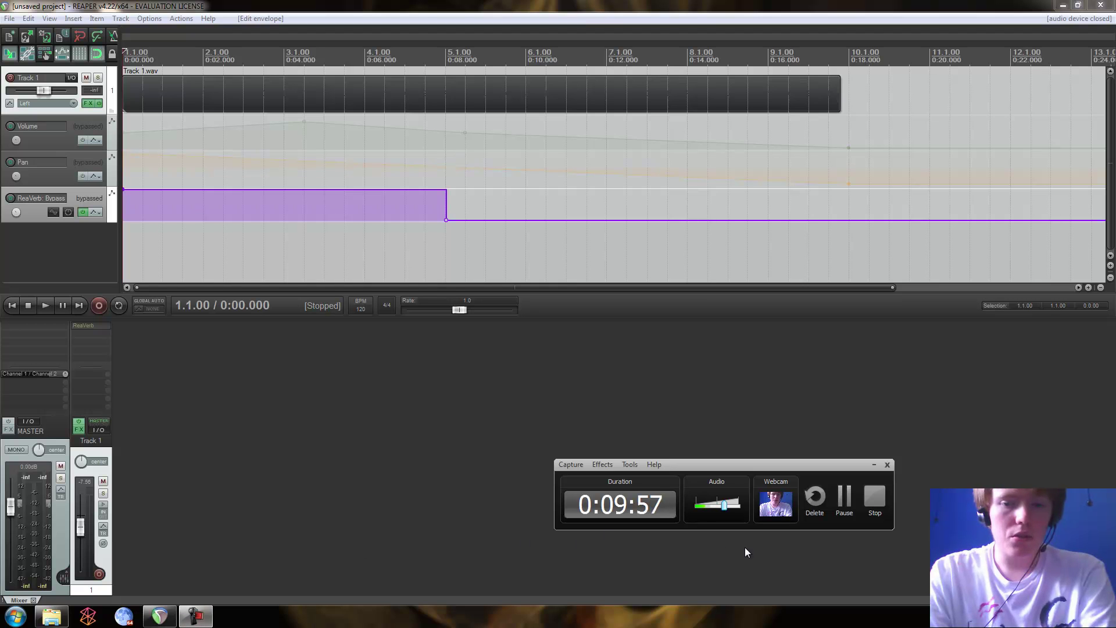